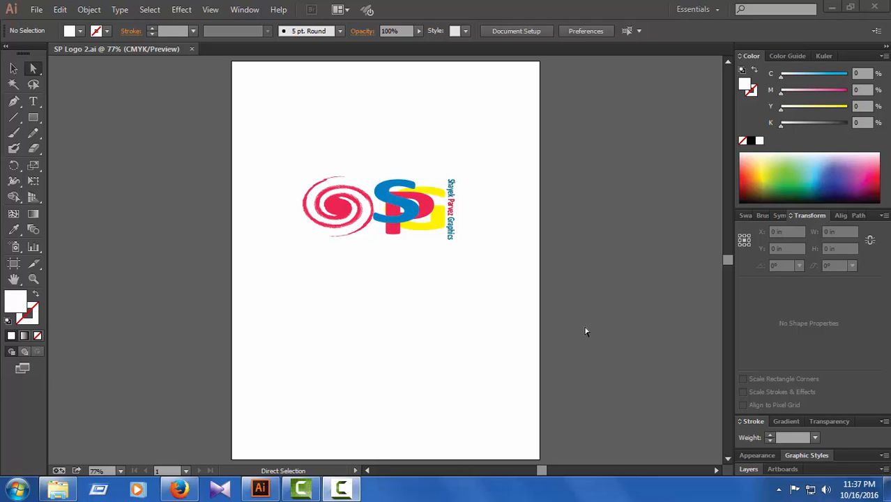
# Step: Create a new Letter-size portrait document in inches with CMYK color mode and 300 ppi raster effects
pyautogui.click(37, 10)
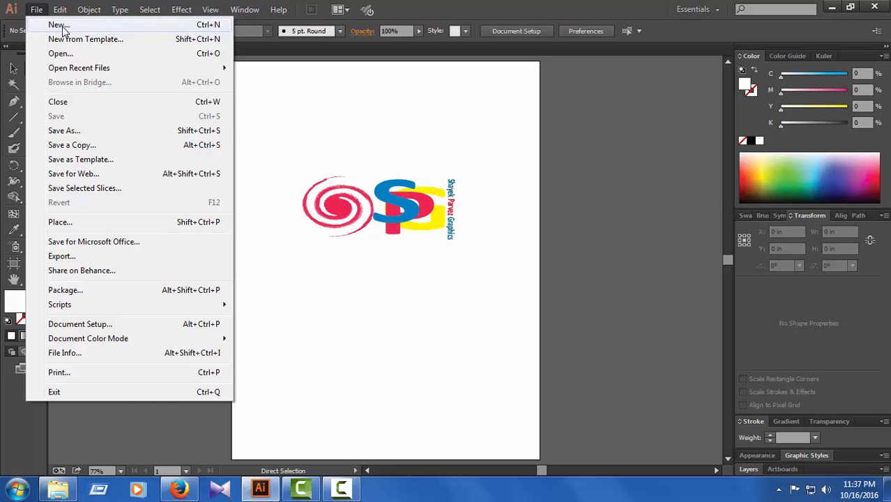
pyautogui.click(61, 25)
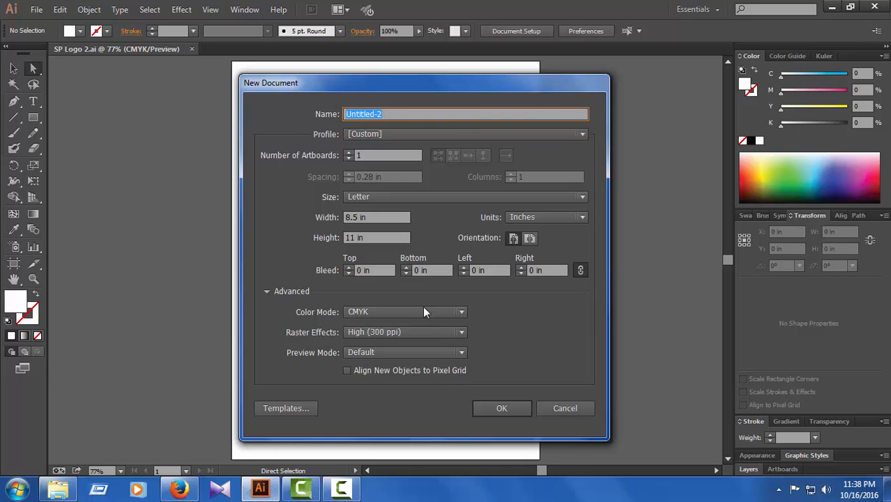
pyautogui.click(502, 407)
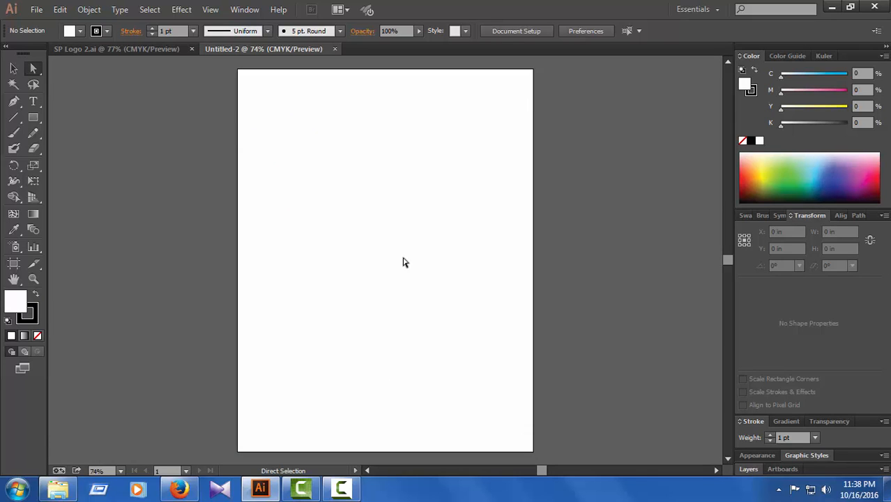
# Step: Draw a page border rectangle about 8.2 × 10.66 in just inside the artboard edges and set its stroke to 2 pt
pyautogui.click(32, 117)
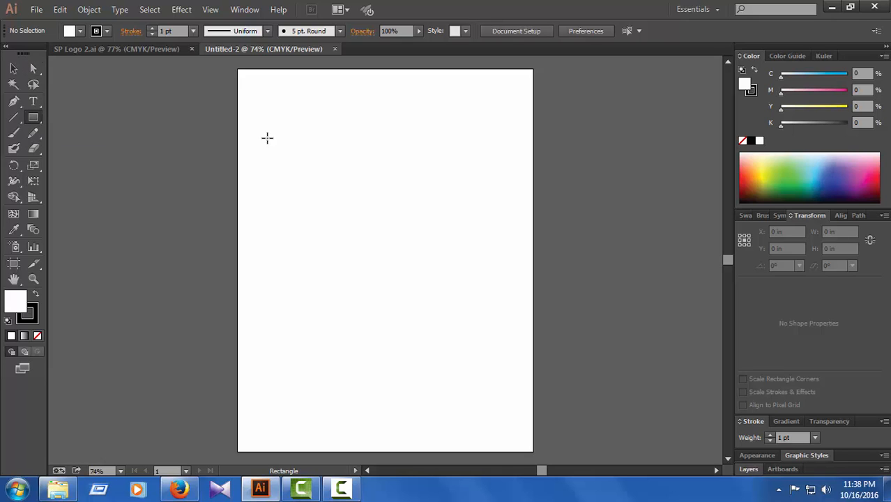
pyautogui.moveTo(242, 75)
pyautogui.mouseDown()
pyautogui.moveTo(277, 158)
pyautogui.moveTo(406, 331)
pyautogui.moveTo(521, 424)
pyautogui.moveTo(528, 447)
pyautogui.mouseUp()
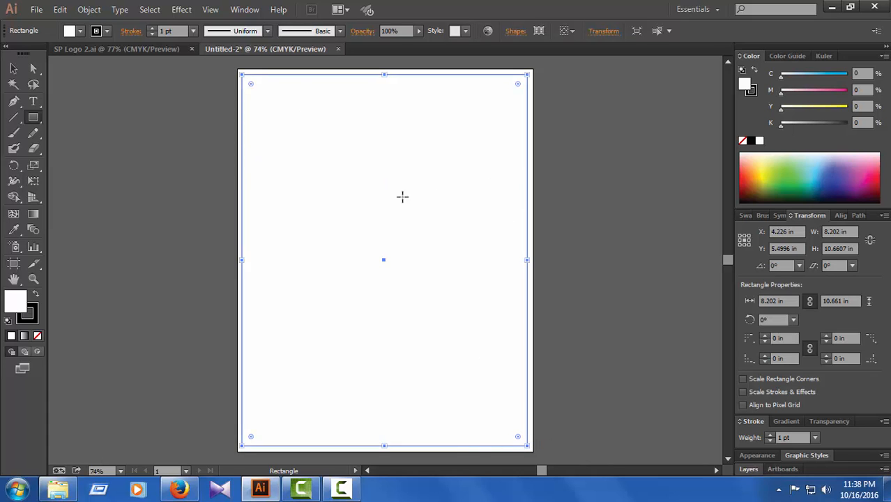
pyautogui.click(33, 68)
pyautogui.click(174, 133)
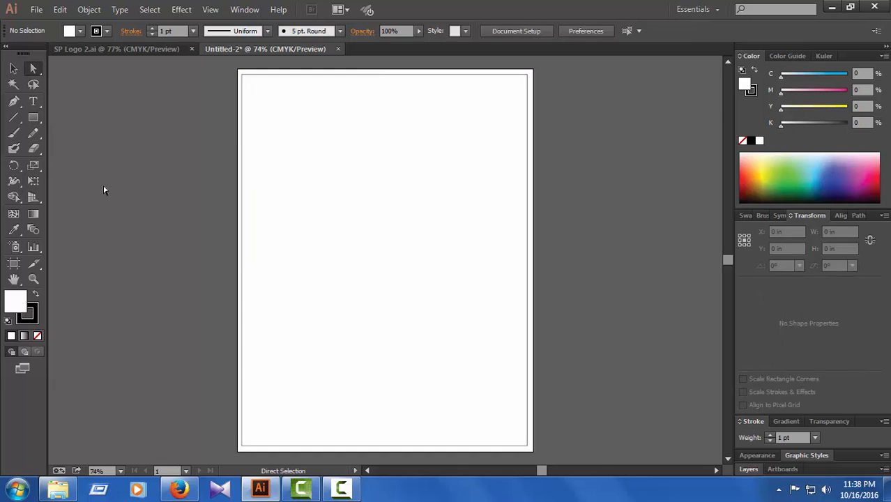
pyautogui.click(266, 78)
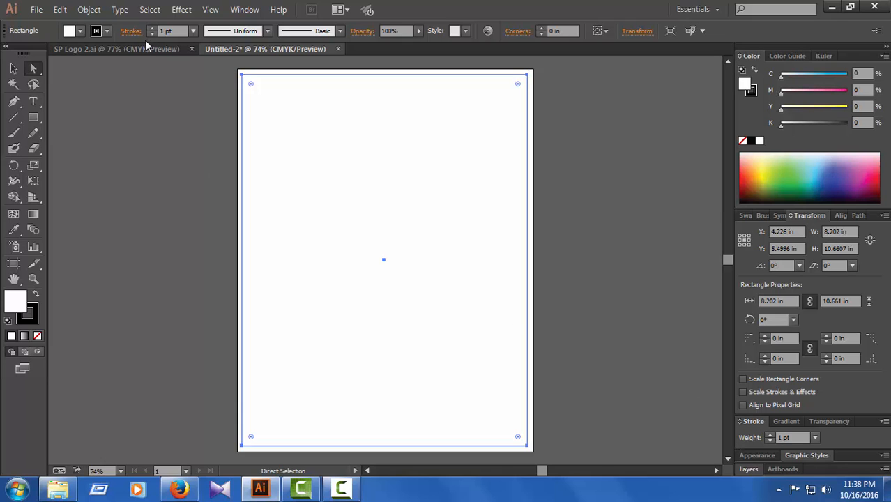
pyautogui.click(770, 434)
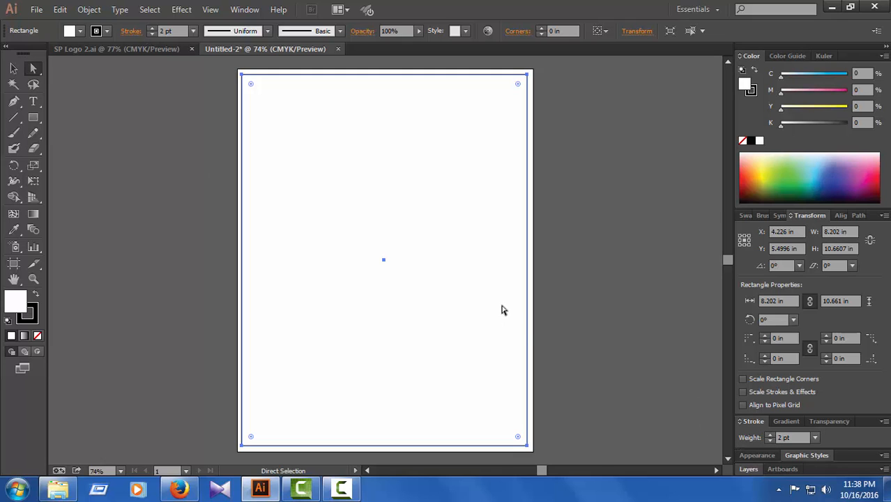
pyautogui.click(546, 280)
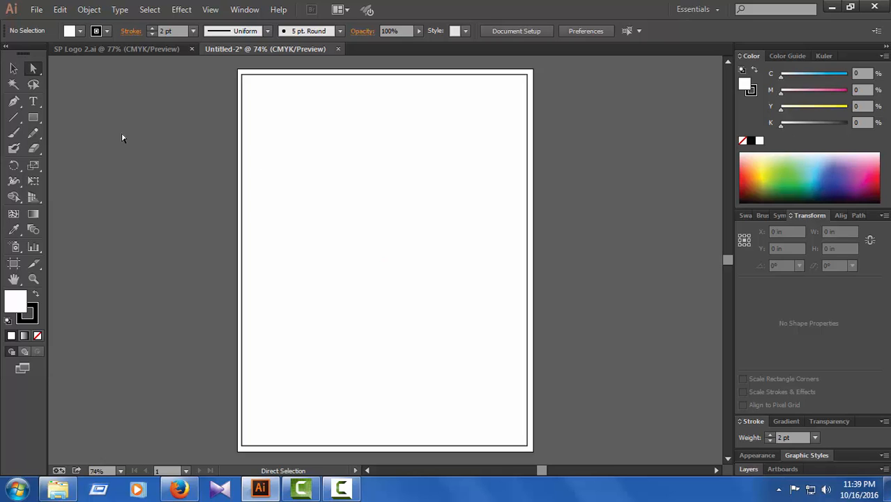
# Step: Draw a header rectangle about 8.2 × 2.95 in from the upper-left corner of the border across its full width
pyautogui.click(34, 118)
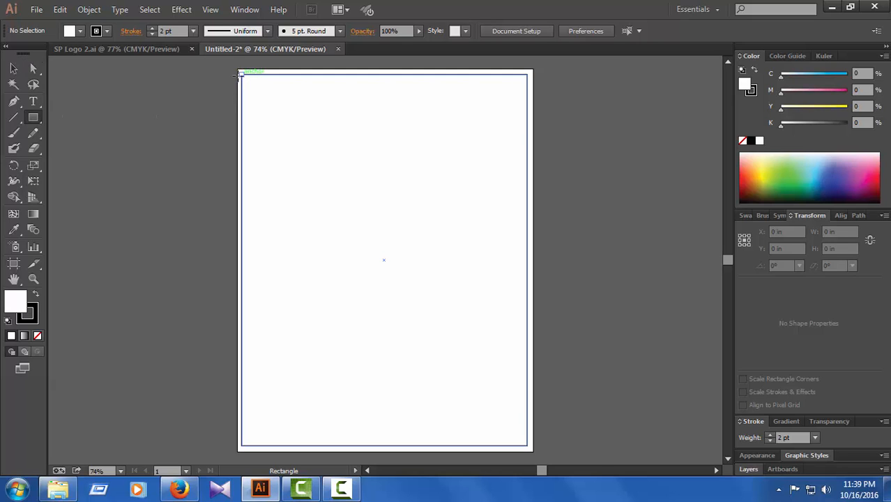
pyautogui.moveTo(241, 75); pyautogui.dragTo(528, 177)
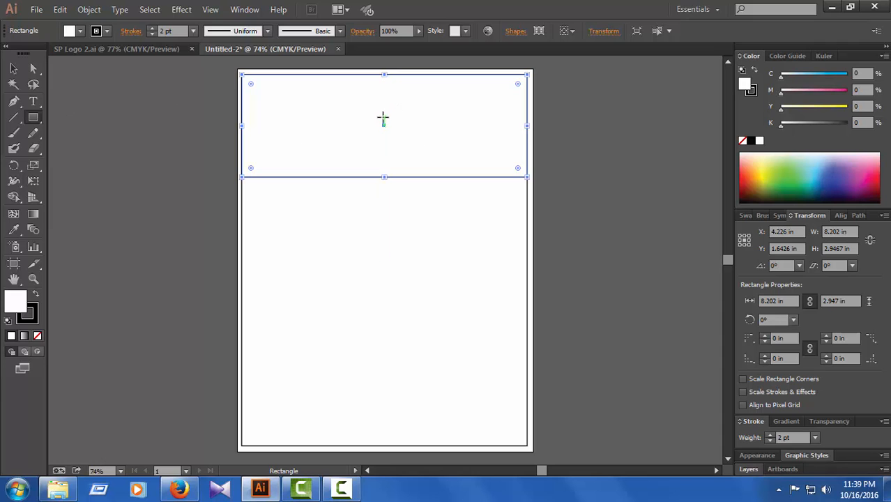
pyautogui.click(33, 67)
pyautogui.click(155, 159)
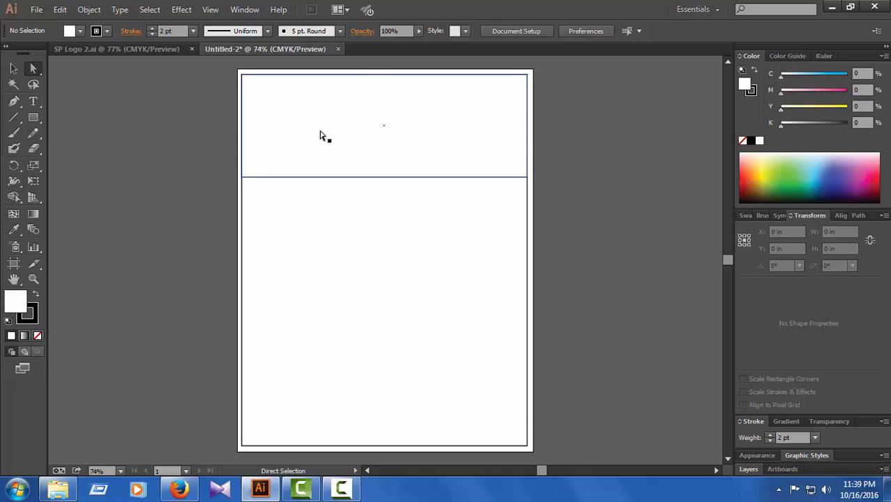
pyautogui.click(33, 102)
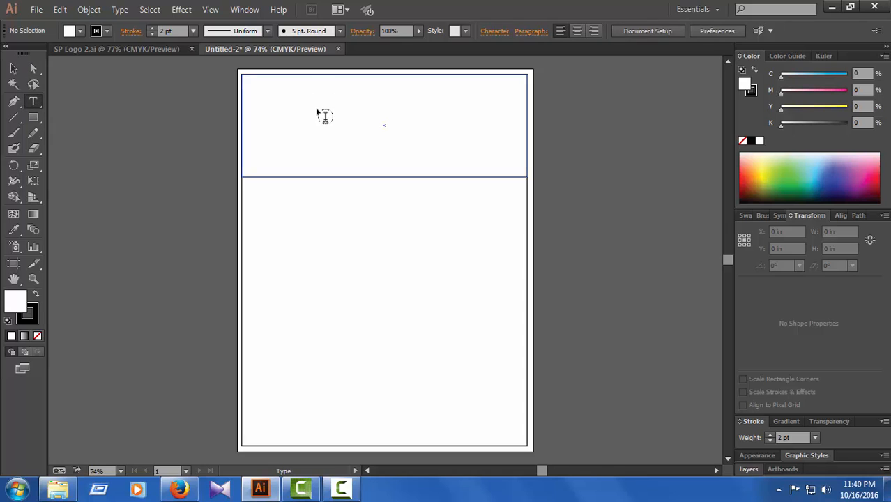
pyautogui.click(360, 109)
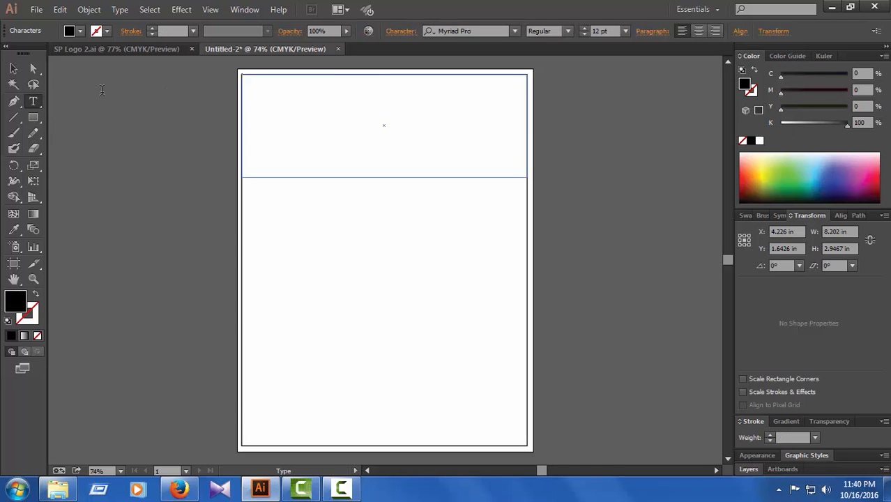
pyautogui.click(289, 100)
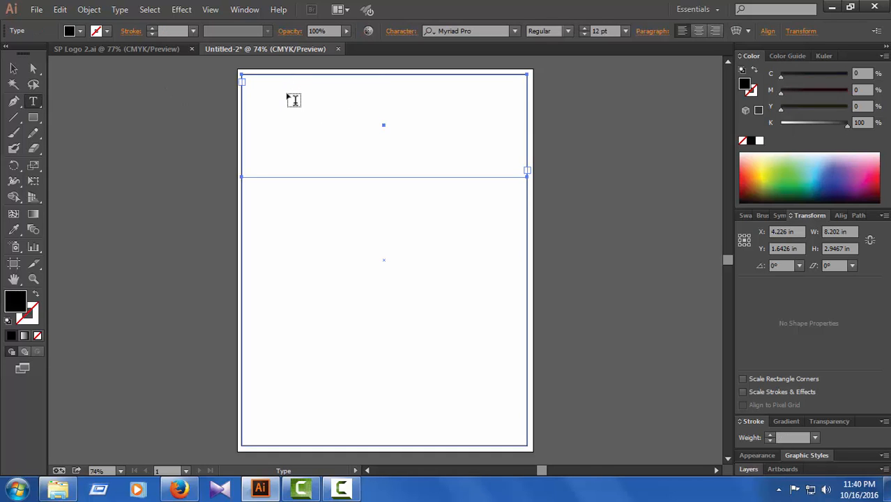
pyautogui.hotkey('ctrl', 'shift', 'a')
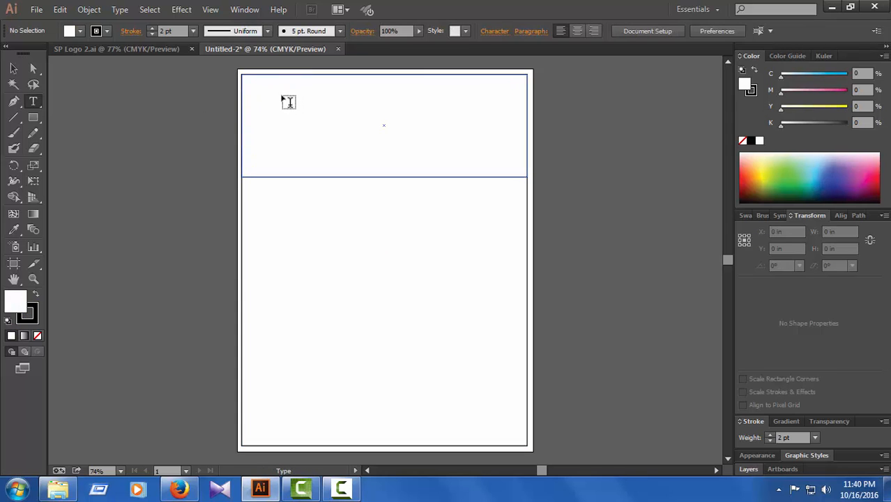
# Step: Draw a text frame about 5.89 × 0.86 in near the upper edge of the header and set its font to Arial
pyautogui.moveTo(290, 85); pyautogui.dragTo(495, 115)
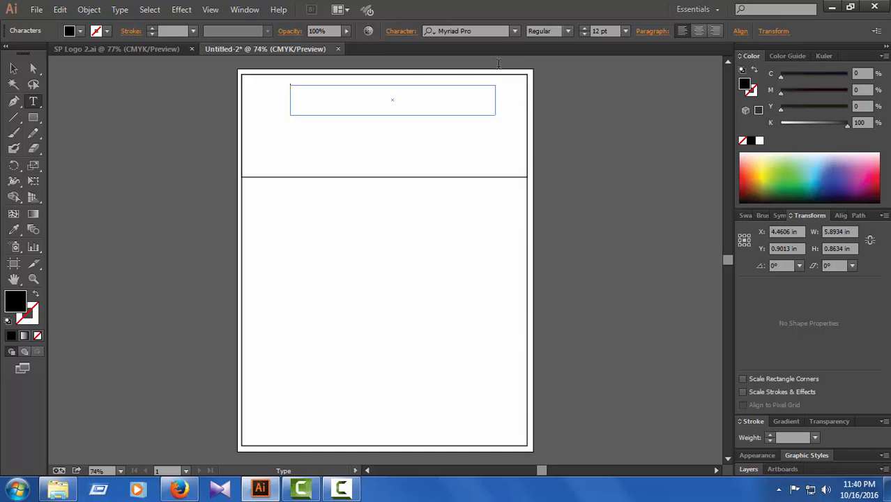
pyautogui.click(514, 31)
pyautogui.scroll(8, 520, 125)
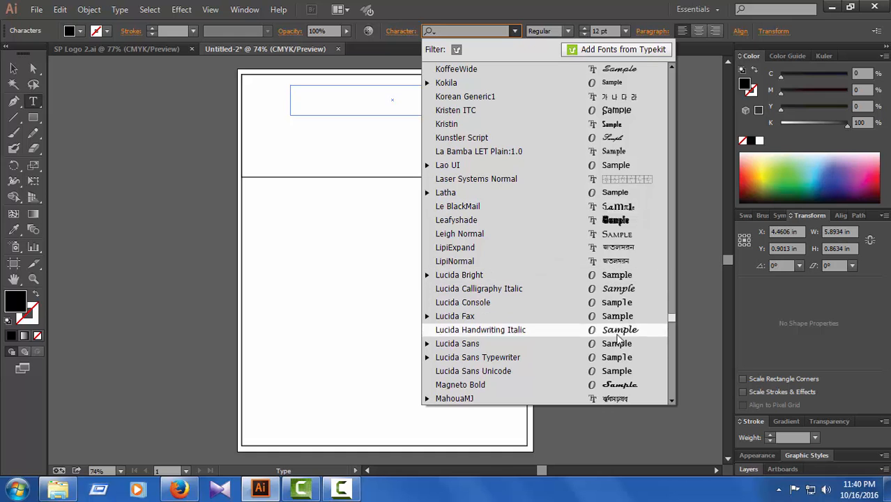
pyautogui.moveTo(671, 321); pyautogui.dragTo(660, 73)
pyautogui.scroll(-1, 546, 259)
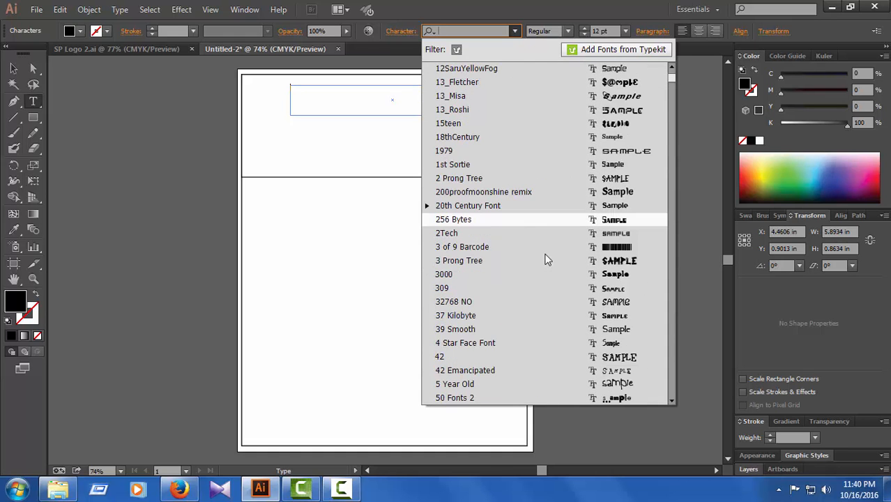
pyautogui.scroll(-14, 530, 294)
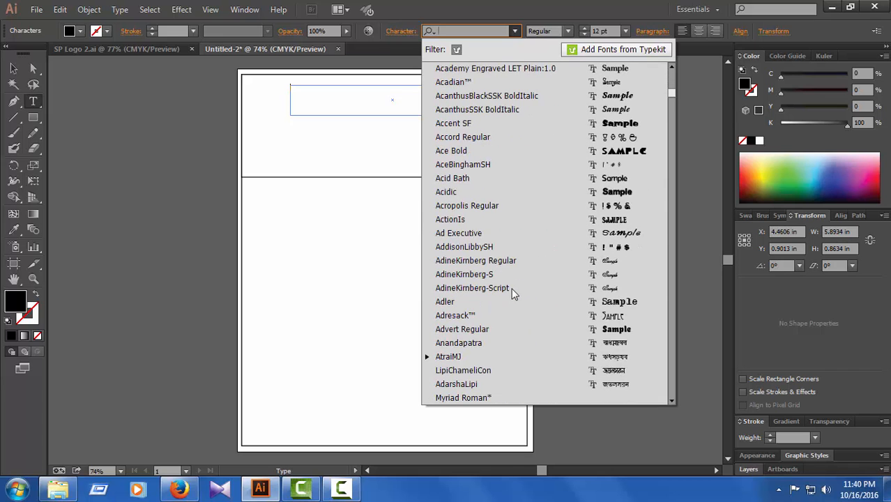
pyautogui.scroll(-2, 511, 286)
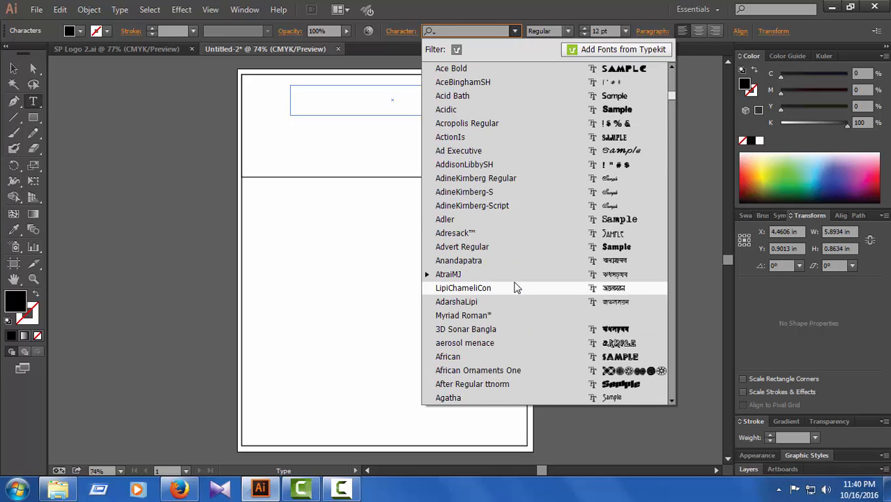
pyautogui.scroll(-4, 516, 288)
pyautogui.scroll(-5, 516, 288)
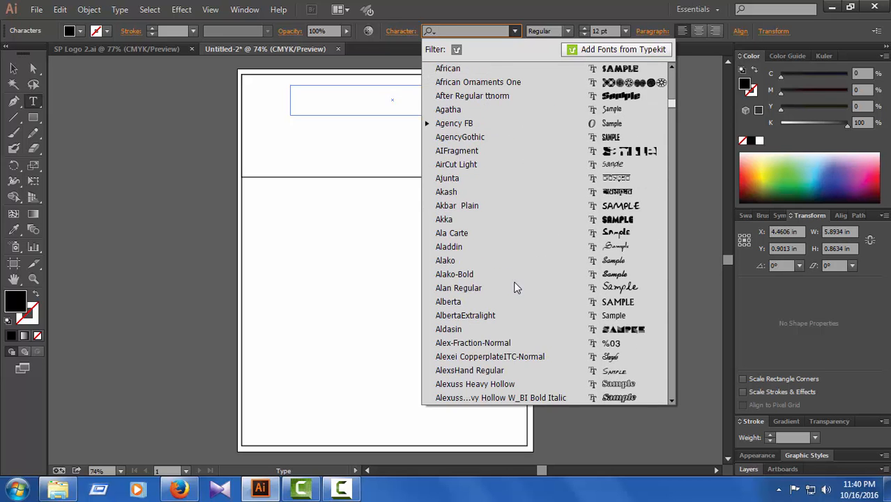
pyautogui.scroll(-4, 525, 286)
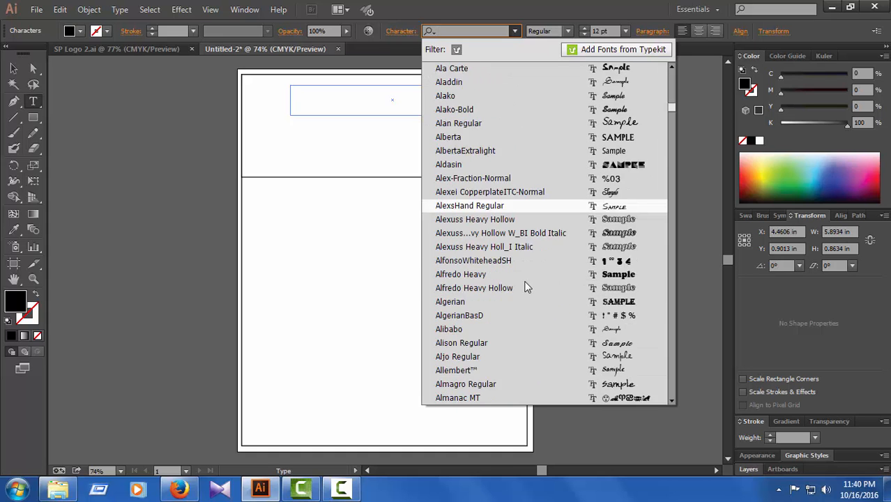
pyautogui.scroll(-5, 526, 287)
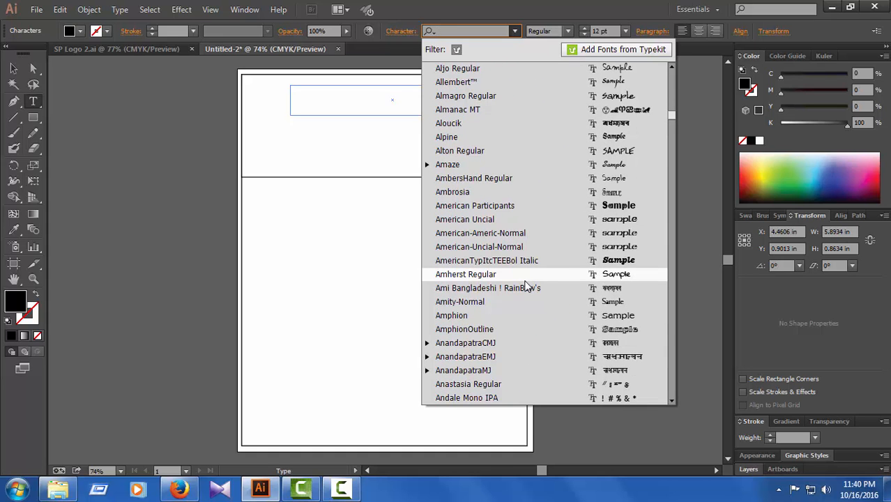
pyautogui.scroll(-8, 537, 272)
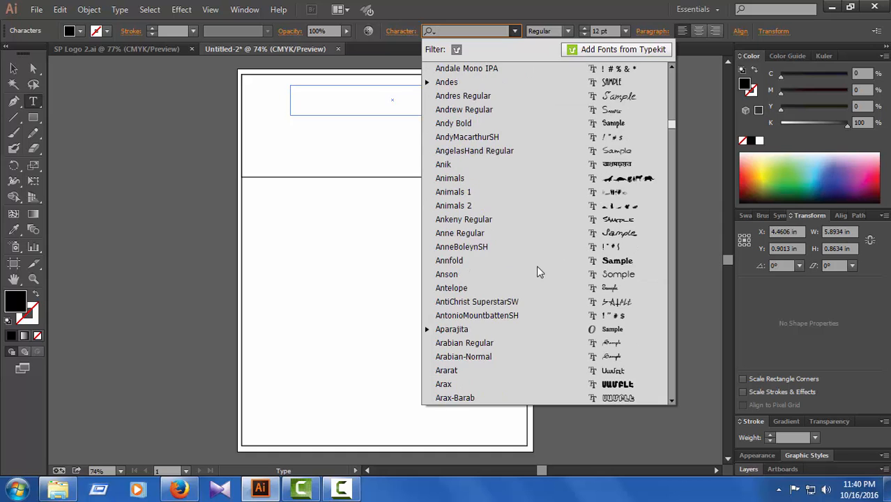
pyautogui.scroll(-6, 537, 271)
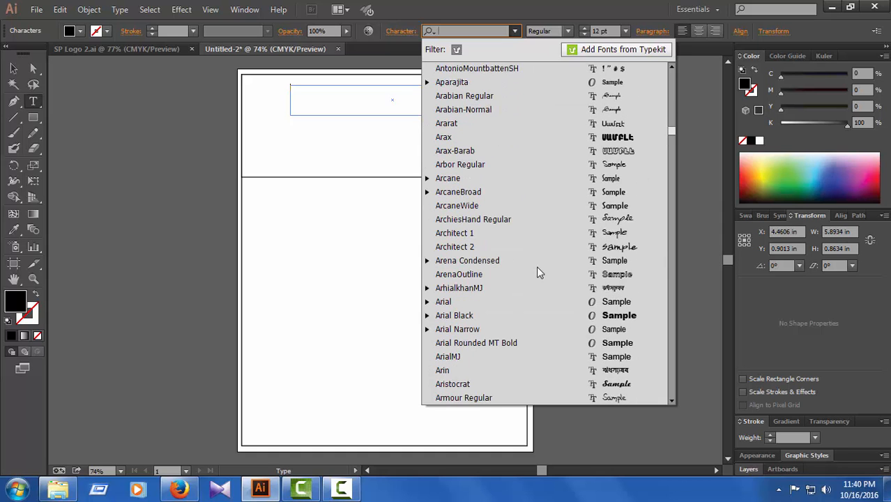
pyautogui.click(545, 304)
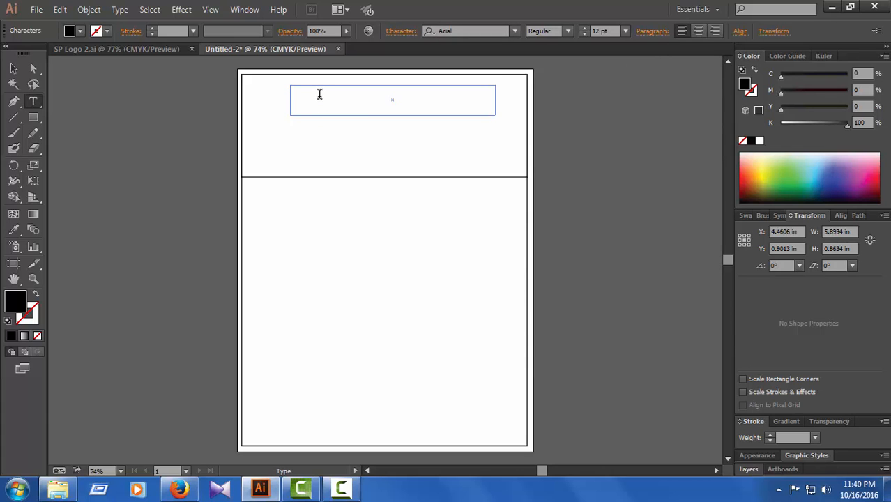
# Step: Set the font size to 20 pt and enter "Shayek Production" in the text frame
pyautogui.click(584, 28)
pyautogui.write('Shayek')
pyautogui.press('Return')
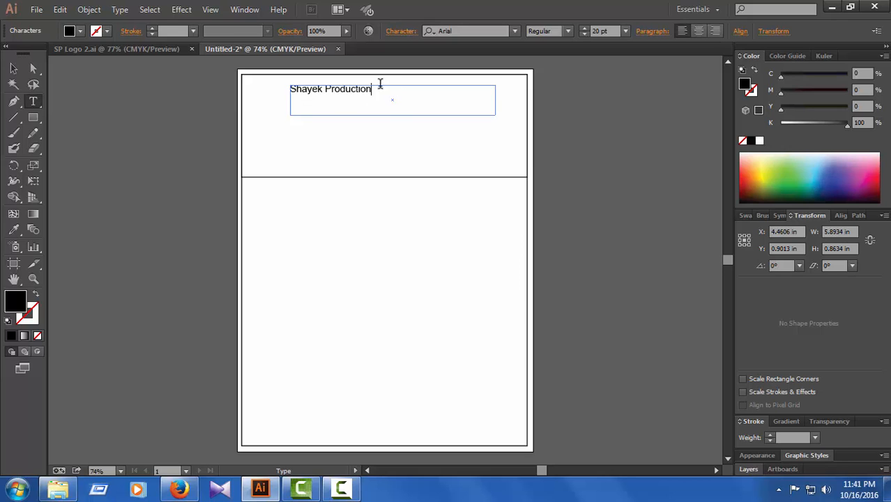
# Step: Enlarge the "Shayek Production" title to 47 pt and deselect it
pyautogui.moveTo(380, 84); pyautogui.dragTo(288, 89)
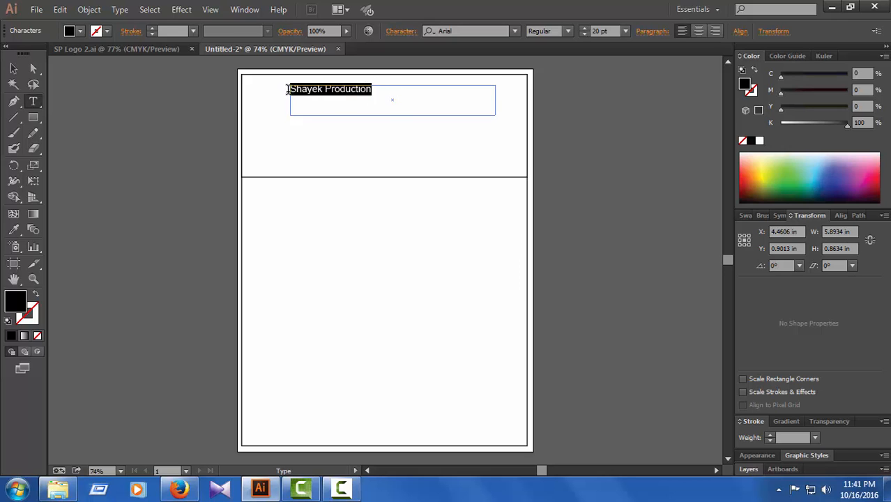
pyautogui.click(583, 28)
pyautogui.click(584, 28)
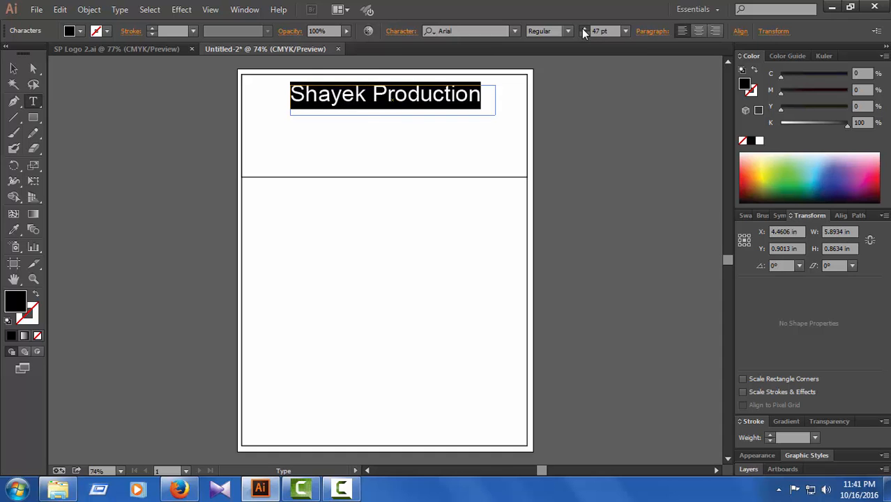
pyautogui.click(31, 70)
pyautogui.click(142, 133)
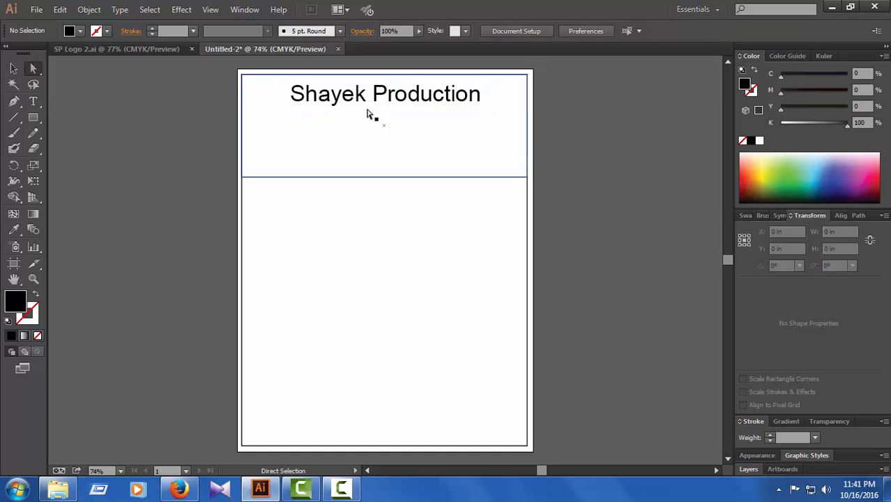
# Step: Add a text frame about 4.65 × 0.81 in beneath the title with the company's address line in 32 pt Arial
pyautogui.click(32, 101)
pyautogui.moveTo(322, 126); pyautogui.dragTo(483, 153)
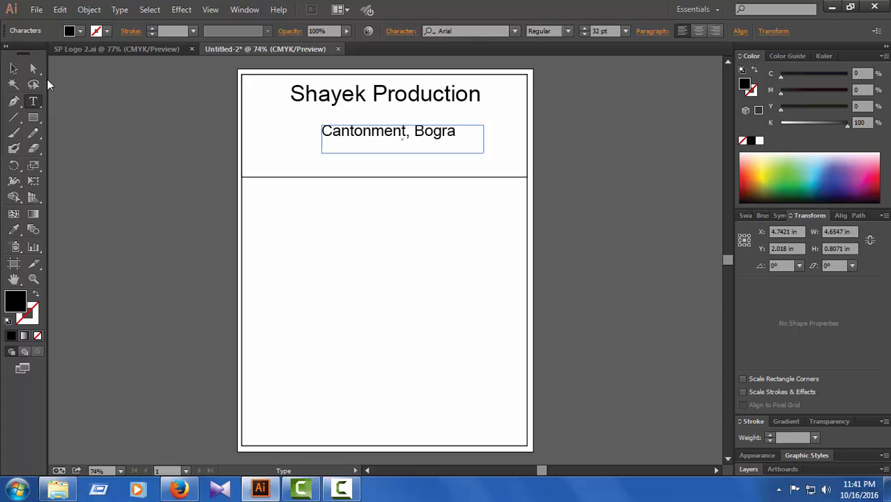
pyautogui.click(33, 68)
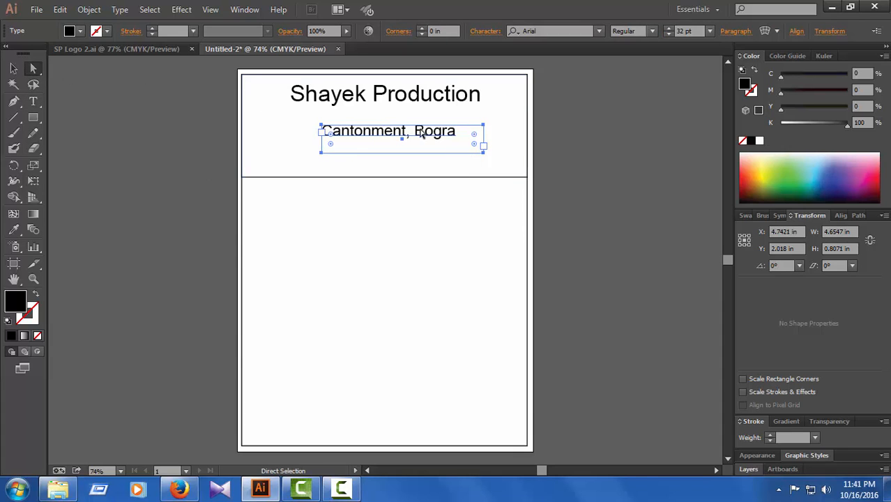
pyautogui.click(209, 143)
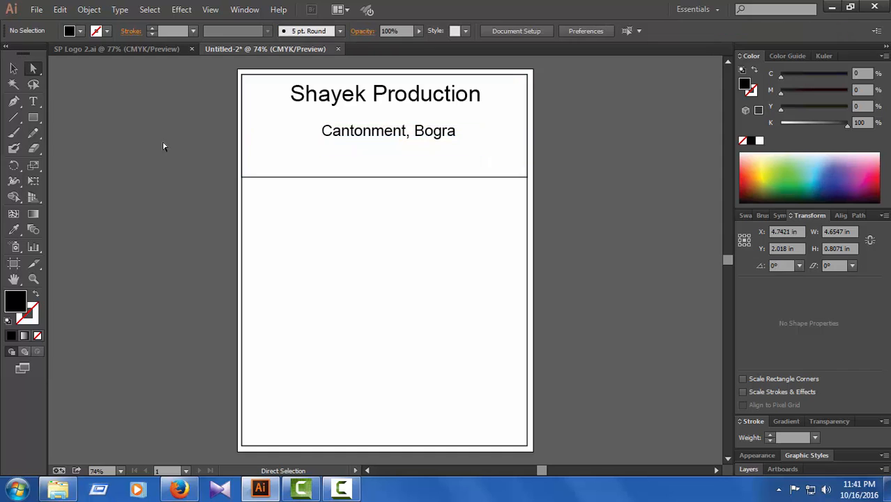
pyautogui.click(33, 102)
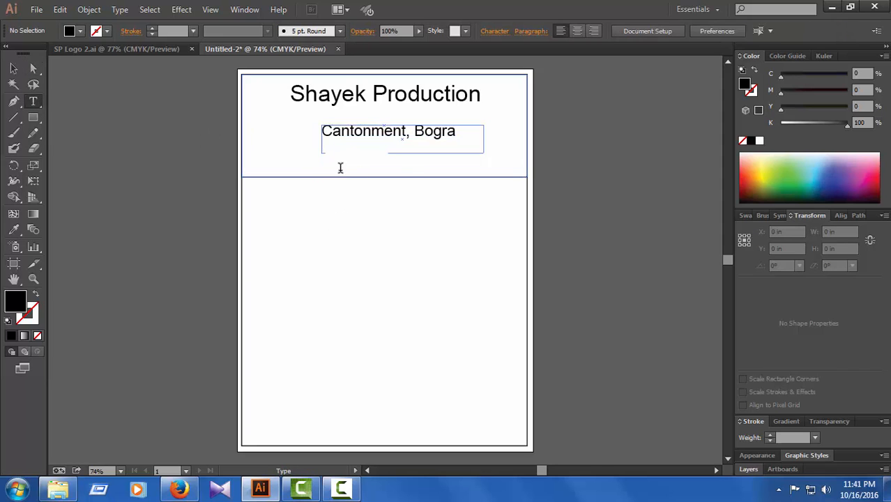
pyautogui.moveTo(341, 168); pyautogui.dragTo(384, 174)
pyautogui.click(39, 70)
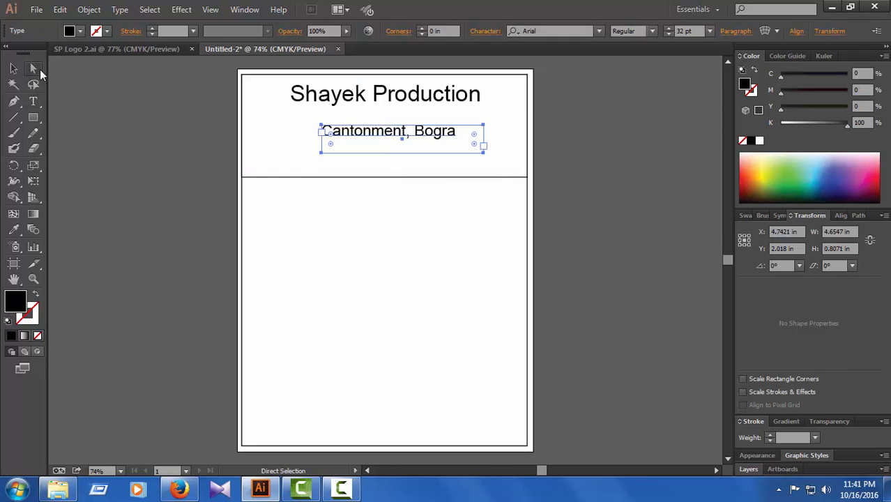
# Step: Nudge the address line upward, closer to the title, to a Y position of about 1.78 in, and deselect it
pyautogui.click(308, 153)
pyautogui.click(358, 133)
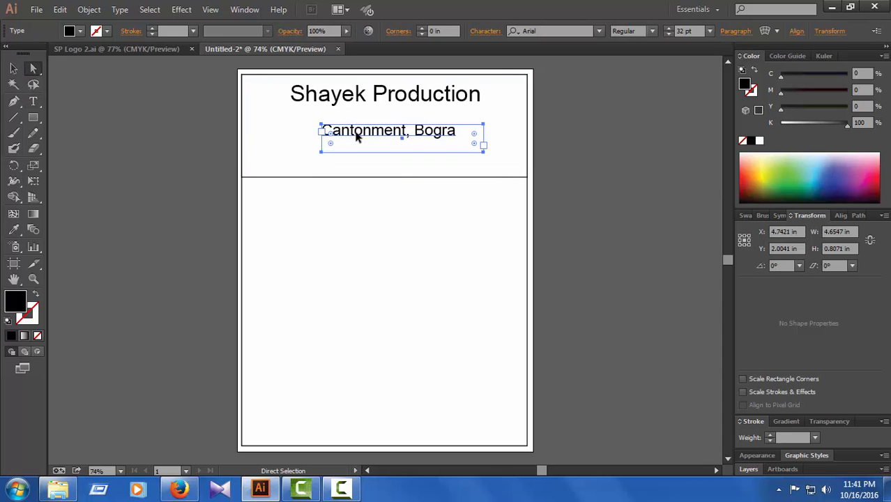
pyautogui.press('Up')
pyautogui.press('Up')
pyautogui.press('Up')
pyautogui.press('Up')
pyautogui.press('Up')
pyautogui.press('Up')
pyautogui.press('Up')
pyautogui.press('Up')
pyautogui.press('Up')
pyautogui.press('Up')
pyautogui.press('Up')
pyautogui.press('Up')
pyautogui.press('Up')
pyautogui.press('Up')
pyautogui.press('Up')
pyautogui.press('Up')
pyautogui.click(308, 141)
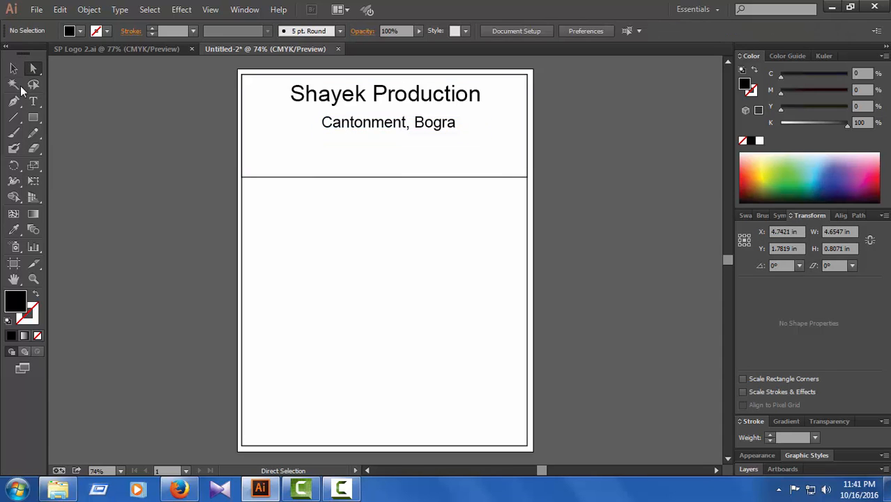
# Step: Add a text frame about 4.88 × 0.73 in beneath the address with a "Contract:" phone number line in 32 pt Arial
pyautogui.click(33, 101)
pyautogui.moveTo(307, 143); pyautogui.dragTo(477, 168)
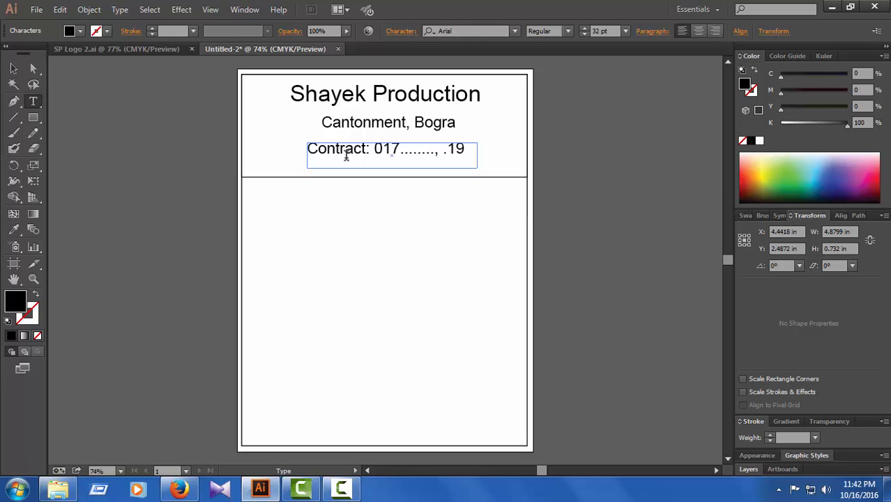
pyautogui.press('Return')
pyautogui.click(32, 68)
pyautogui.click(210, 179)
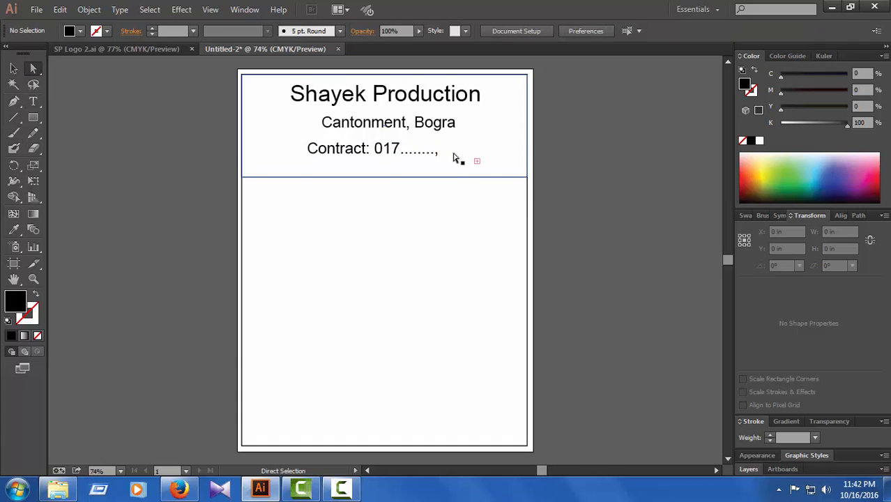
# Step: Resize the contact line's text frame to about 6.10 in wide so the whole line fits, and deselect it
pyautogui.click(388, 154)
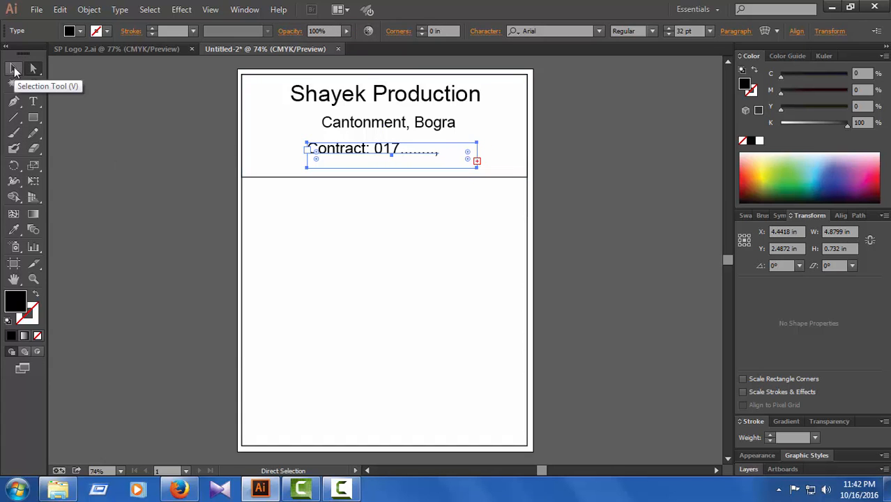
pyautogui.click(14, 69)
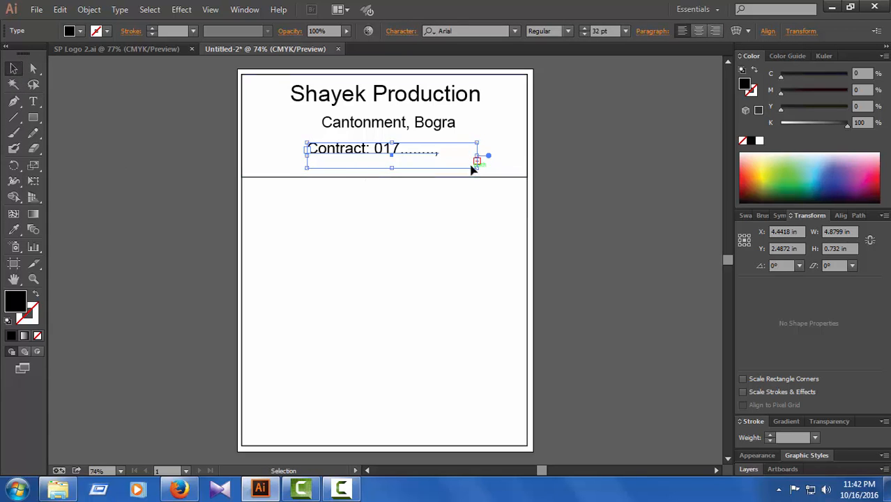
pyautogui.moveTo(477, 156); pyautogui.dragTo(527, 156)
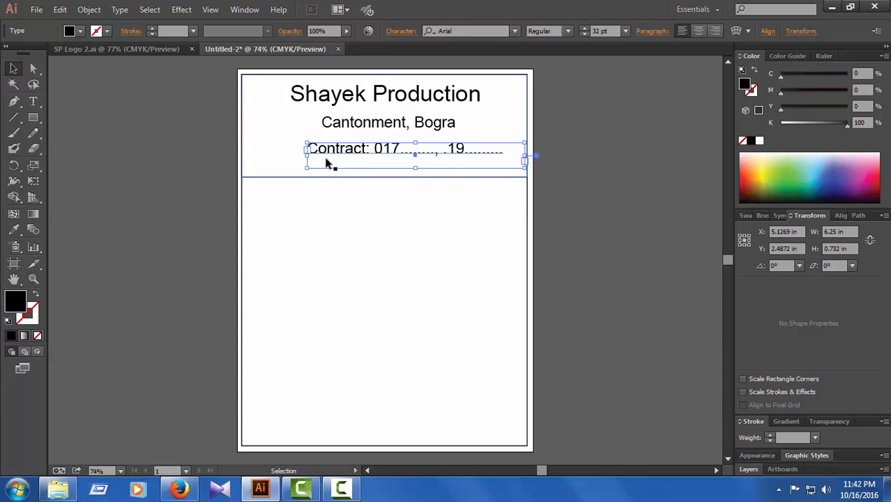
pyautogui.moveTo(305, 157); pyautogui.dragTo(289, 157)
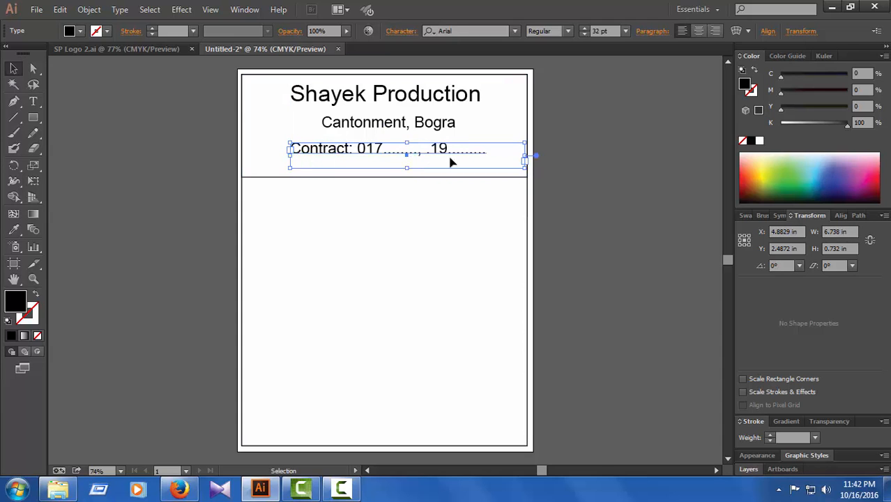
pyautogui.moveTo(522, 156); pyautogui.dragTo(504, 157)
pyautogui.press('a')
pyautogui.click(115, 169)
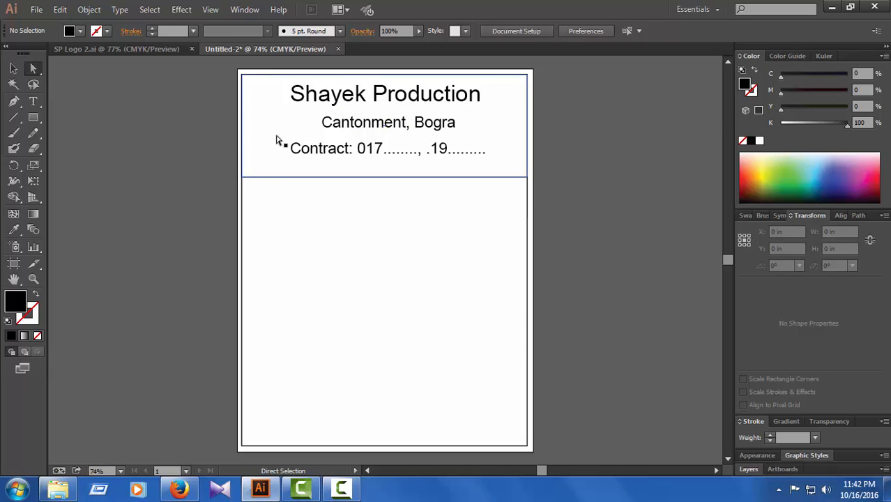
# Step: Shift the title, address line and contact line right and slightly upward, leaving space for a logo beside them
pyautogui.click(345, 103)
pyautogui.moveTo(360, 97); pyautogui.dragTo(381, 92)
pyautogui.click(368, 123)
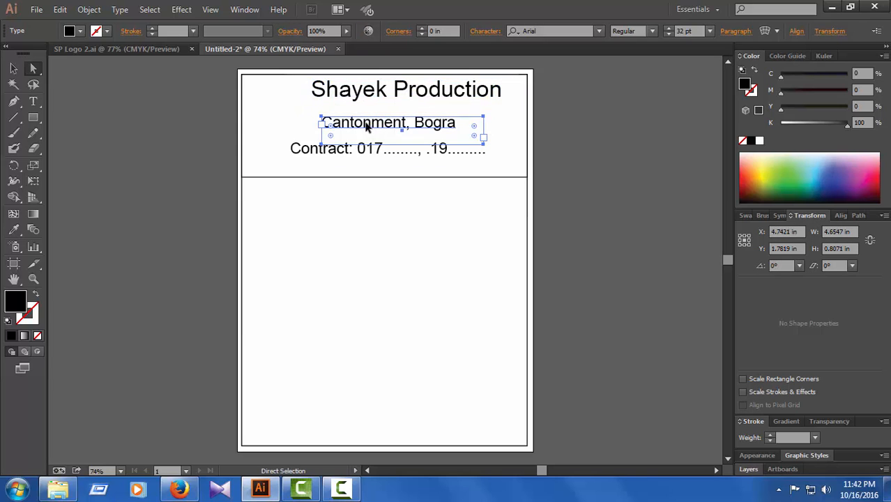
pyautogui.moveTo(368, 124); pyautogui.dragTo(380, 119)
pyautogui.click(338, 155)
pyautogui.doubleClick(338, 155)
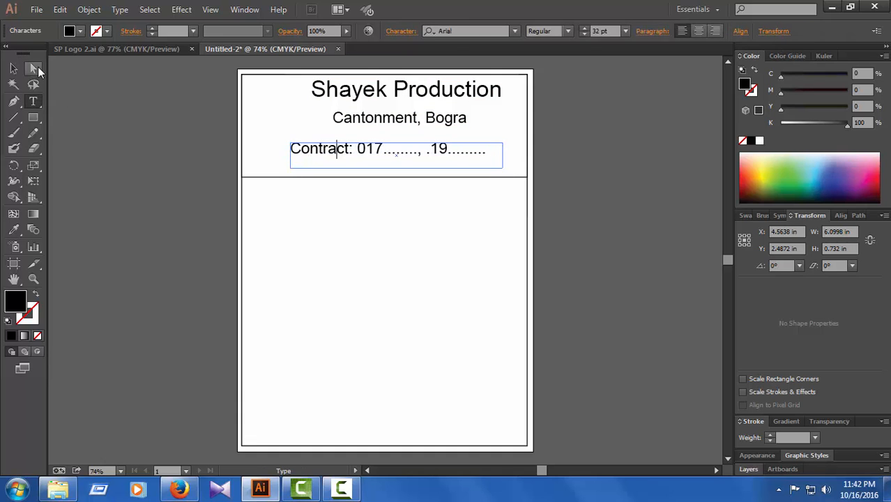
pyautogui.click(33, 67)
pyautogui.moveTo(354, 152); pyautogui.dragTo(372, 149)
# Step: Reduce the contact line's font size to 26 pt and deselect it
pyautogui.click(667, 35)
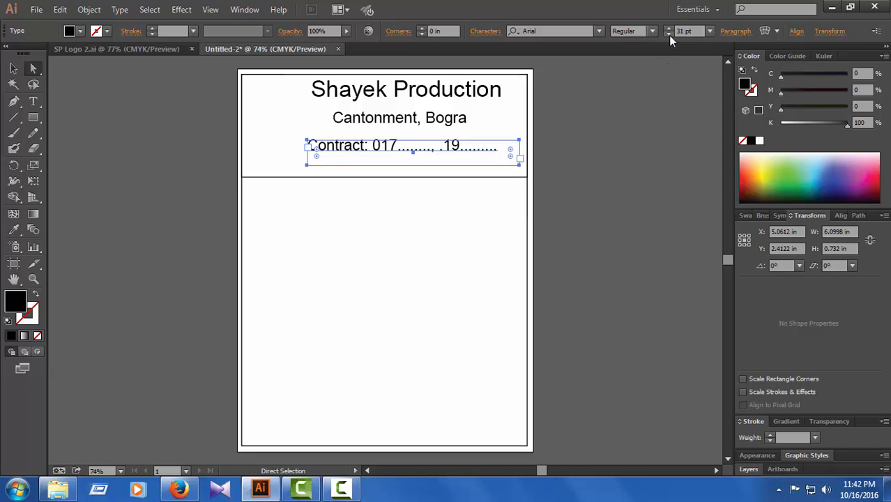
pyautogui.click(668, 34)
pyautogui.click(668, 35)
pyautogui.click(668, 35)
pyautogui.click(668, 34)
pyautogui.click(668, 35)
pyautogui.click(602, 193)
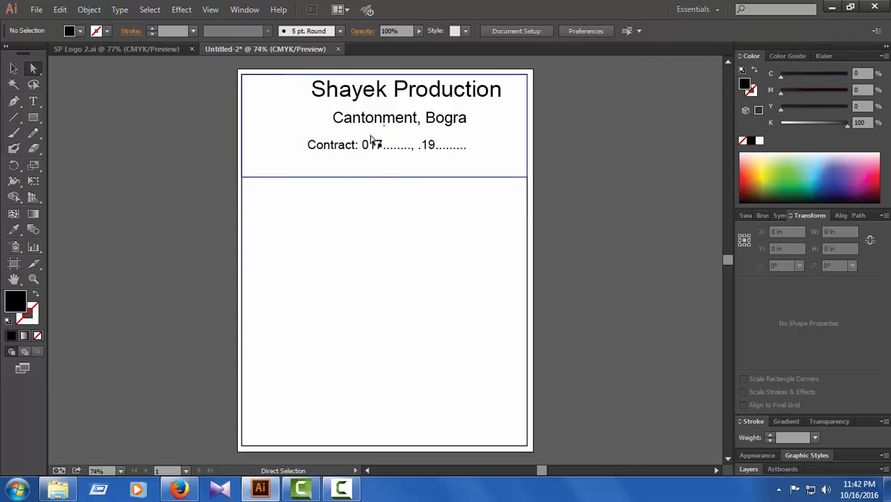
# Step: Narrow the contact line's frame to about 4.73 in and move it right beneath the address, to about X 5.25 in
pyautogui.click(348, 148)
pyautogui.moveTo(347, 148)
pyautogui.mouseDown()
pyautogui.moveTo(366, 145)
pyautogui.moveTo(349, 146)
pyautogui.mouseUp()
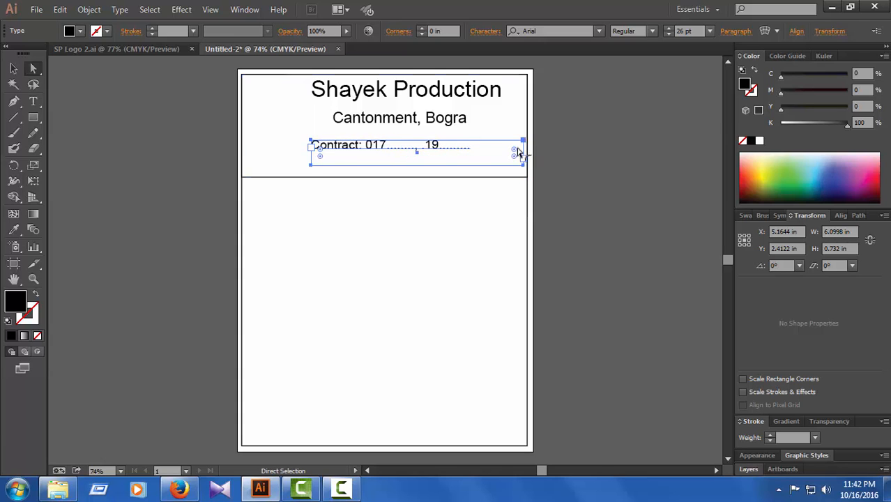
pyautogui.click(13, 69)
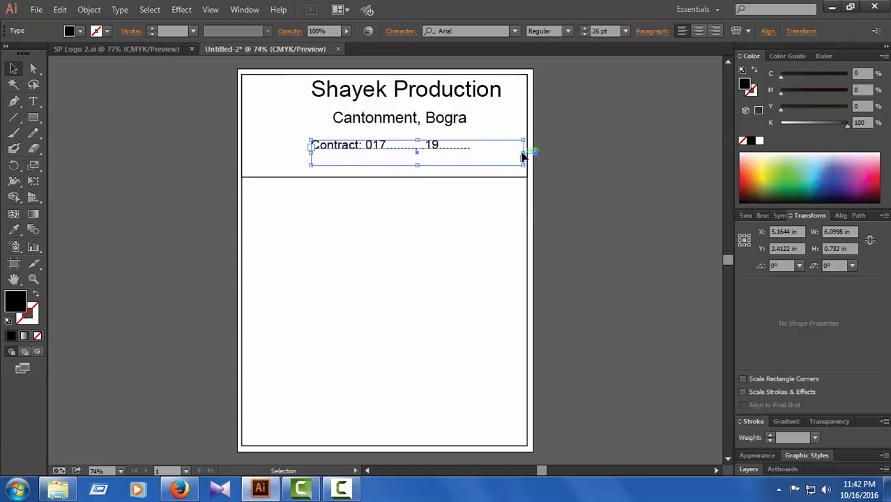
pyautogui.moveTo(525, 158); pyautogui.dragTo(476, 156)
pyautogui.click(33, 68)
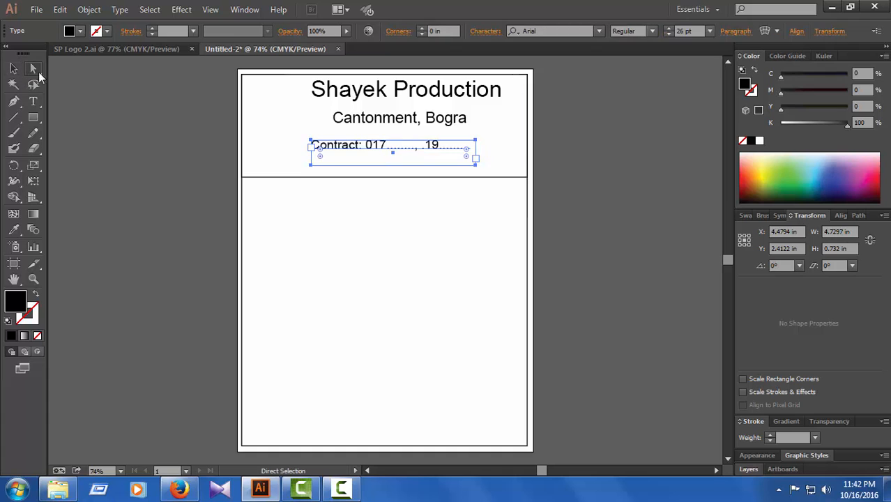
pyautogui.moveTo(374, 153); pyautogui.dragTo(401, 154)
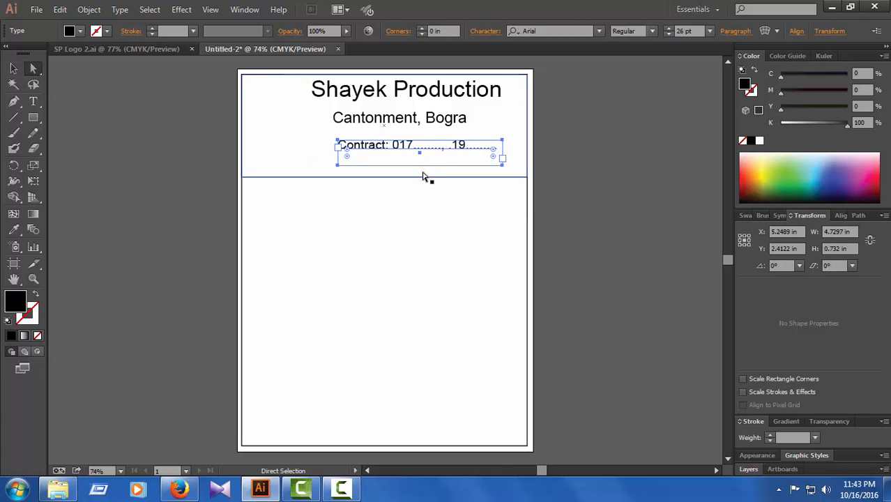
pyautogui.click(261, 155)
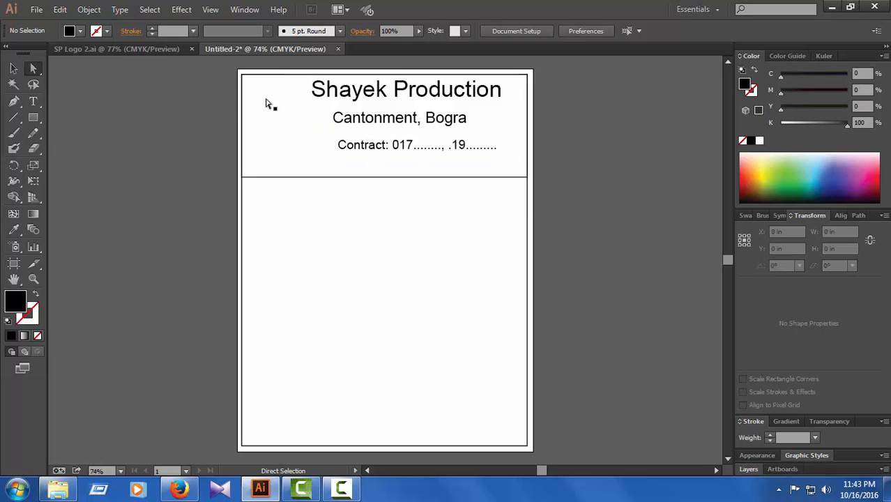
# Step: Bring the whole logo from SP Logo 2.ai into the Untitled-2 header, near the left border
pyautogui.click(121, 48)
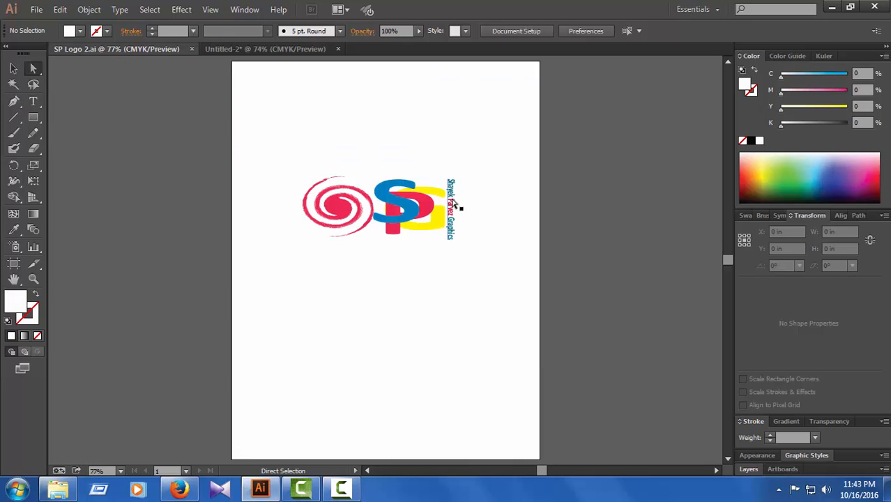
pyautogui.moveTo(509, 154); pyautogui.dragTo(331, 243)
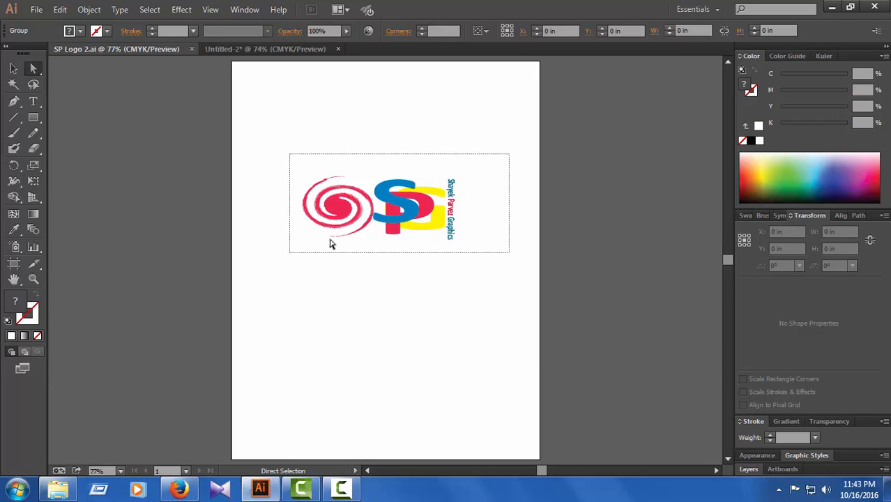
pyautogui.moveTo(395, 218); pyautogui.dragTo(338, 124)
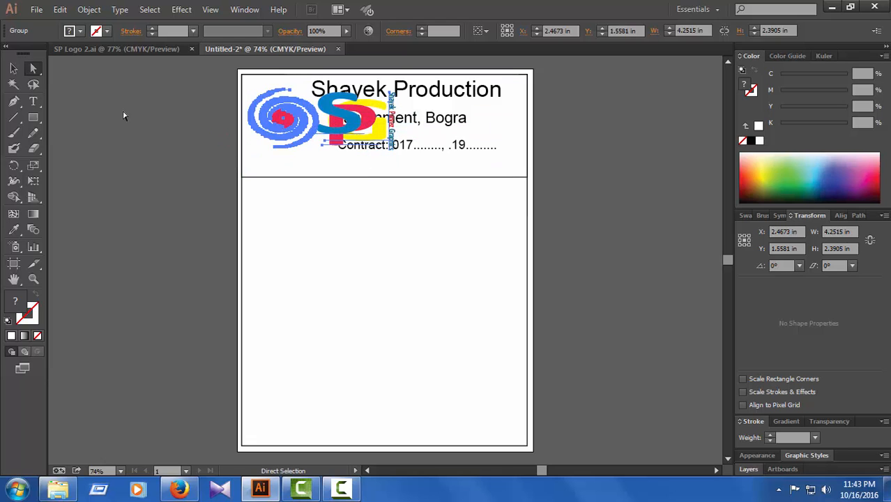
# Step: Scale the logo to about 1.92 × 1.87 in and position it in the header beside the title
pyautogui.click(13, 68)
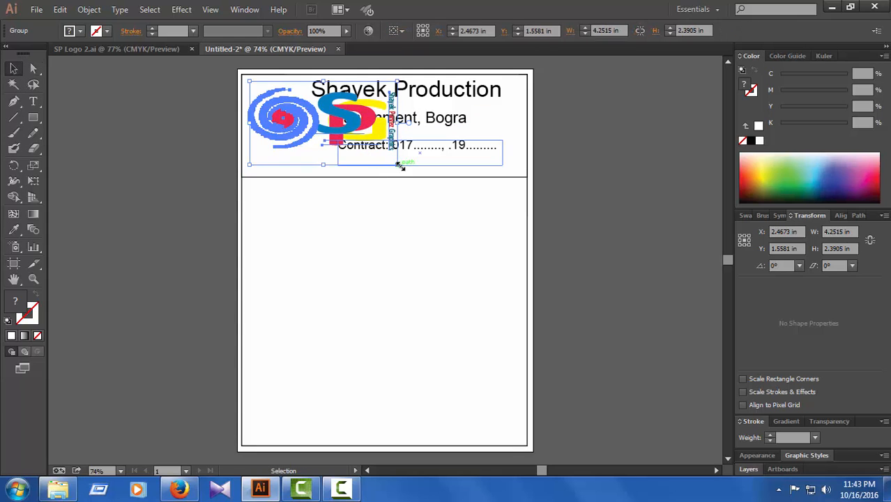
pyautogui.moveTo(397, 123); pyautogui.dragTo(319, 120)
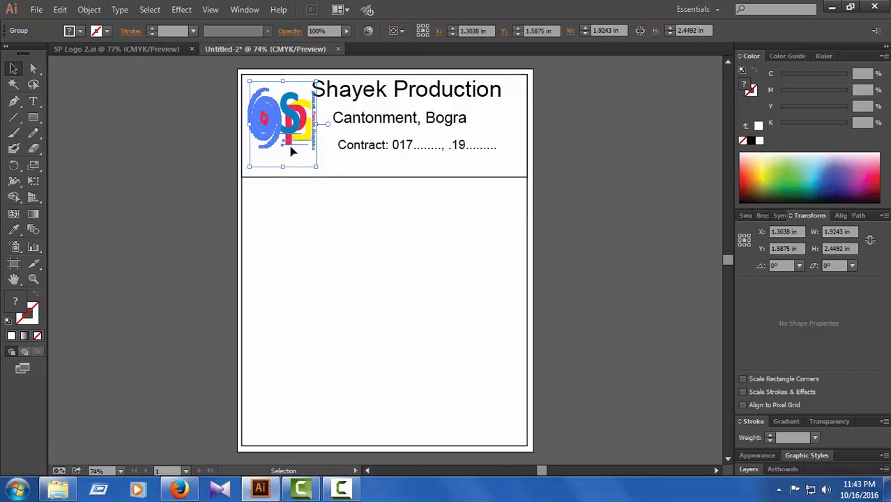
pyautogui.moveTo(283, 168); pyautogui.dragTo(274, 119)
pyautogui.press('a')
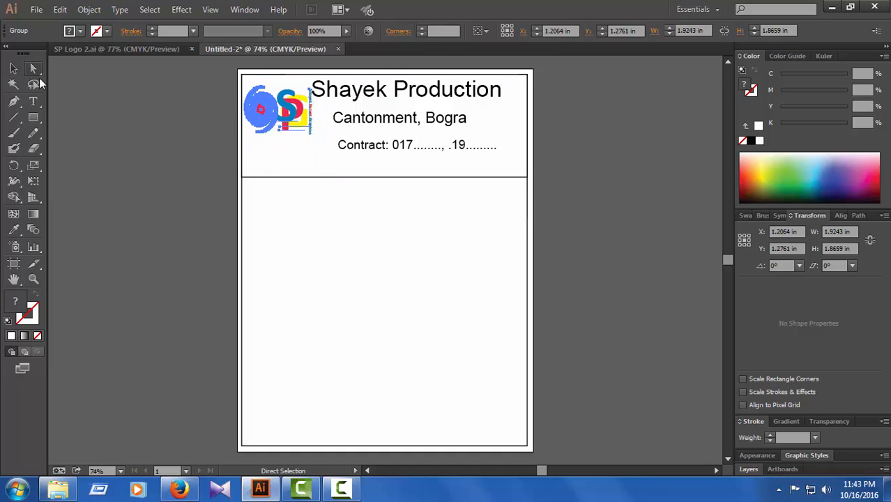
pyautogui.click(302, 136)
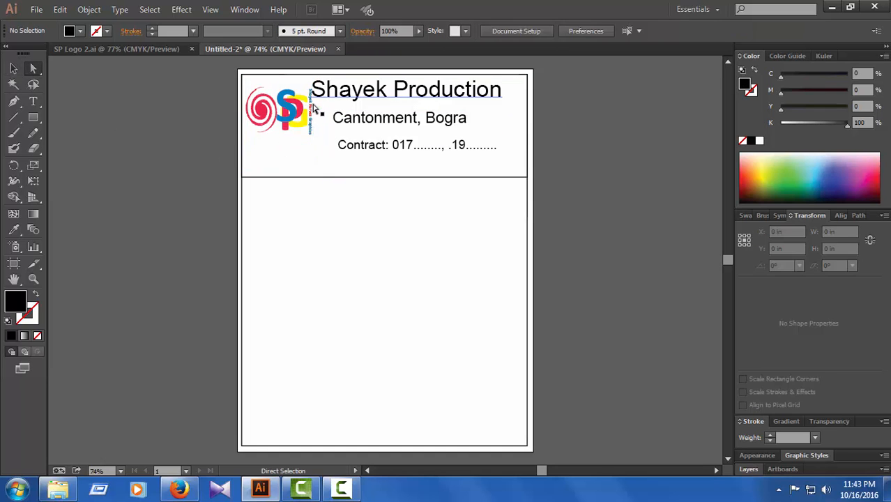
pyautogui.click(273, 118)
pyautogui.click(274, 119)
pyautogui.click(297, 115)
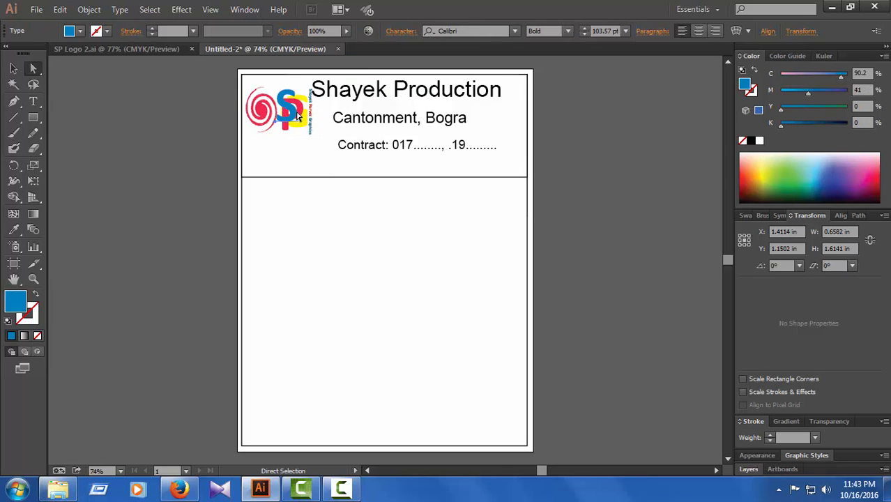
pyautogui.rightClick(297, 114)
pyautogui.click(210, 169)
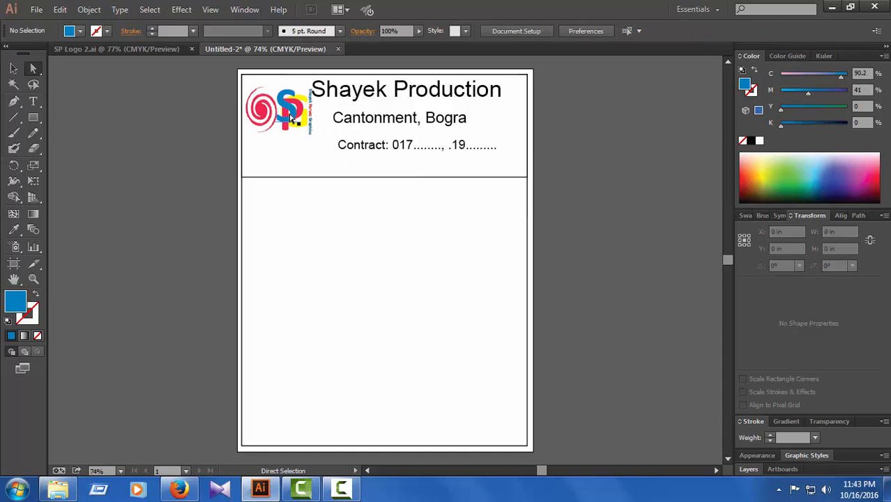
pyautogui.click(295, 121)
pyautogui.click(267, 116)
pyautogui.rightClick(261, 113)
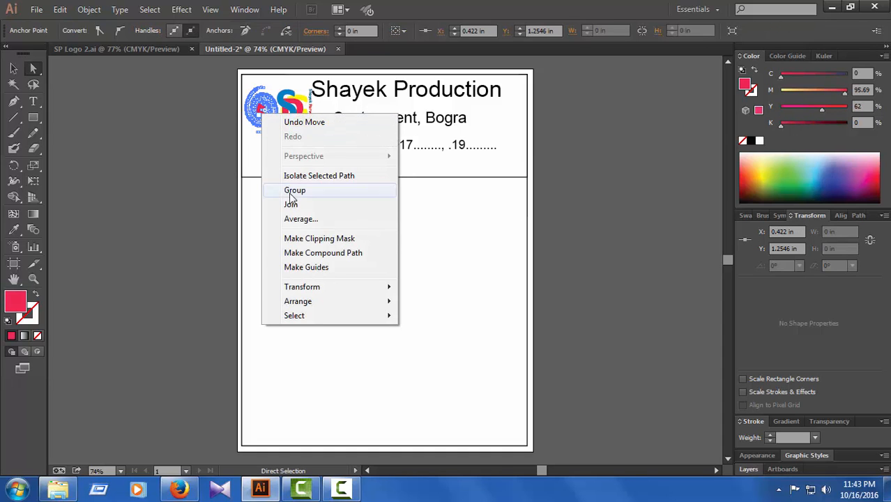
pyautogui.click(204, 252)
# Step: Delete the small vertical caption along the logo's right edge
pyautogui.click(311, 113)
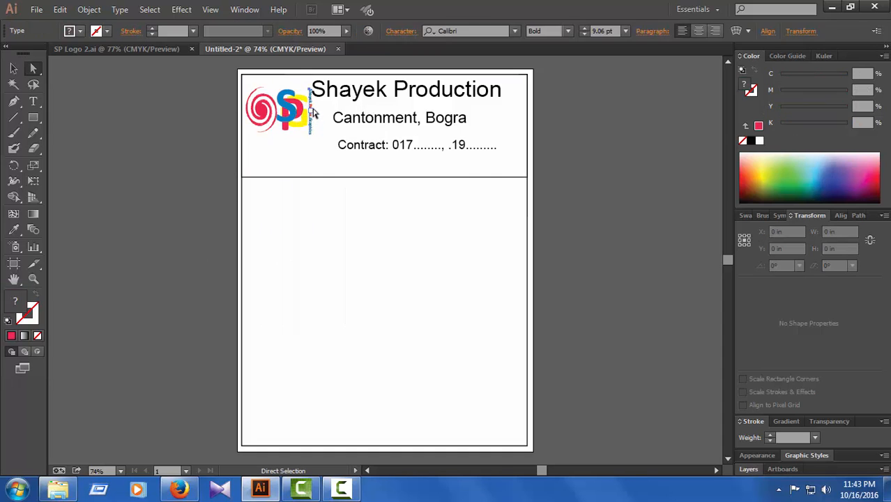
pyautogui.press('Delete')
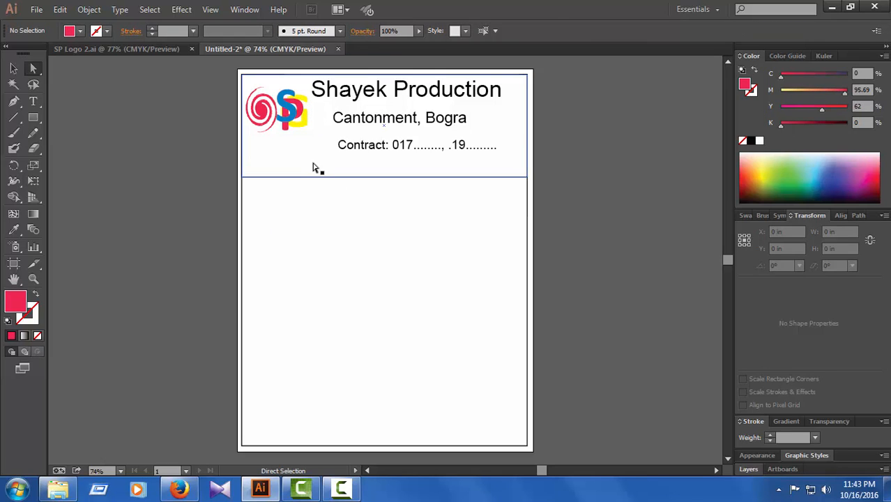
pyautogui.click(171, 136)
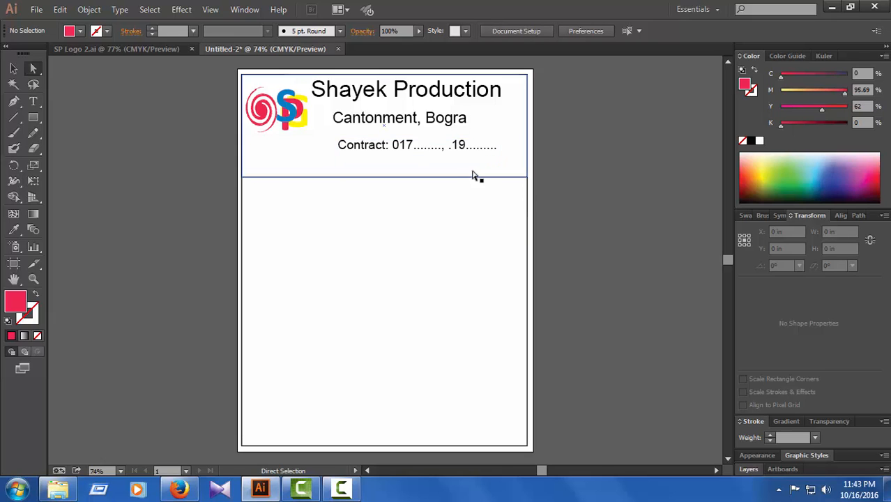
pyautogui.click(425, 150)
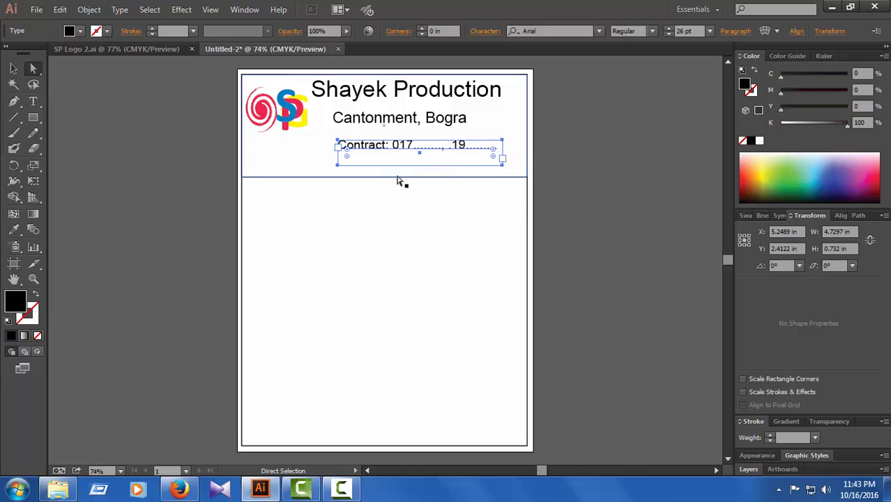
pyautogui.click(190, 164)
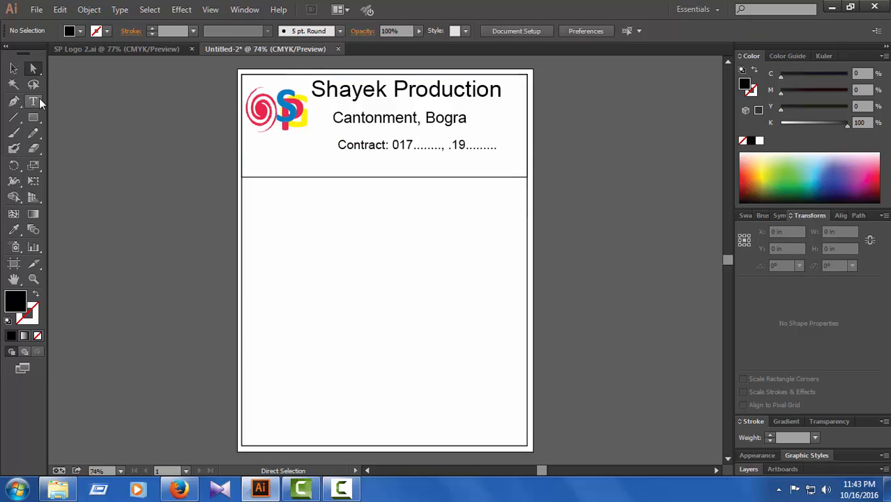
# Step: Move the contact line up toward the address, to about Y 2.31 in
pyautogui.click(390, 152)
pyautogui.press('Up')
pyautogui.press('Up')
pyautogui.press('Up')
pyautogui.press('Up')
pyautogui.press('Up')
pyautogui.press('Up')
pyautogui.press('Up')
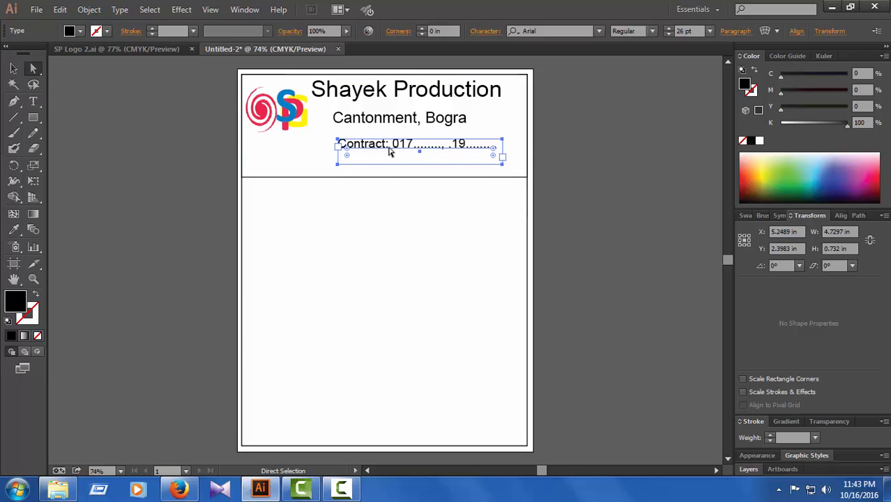
pyautogui.click(205, 167)
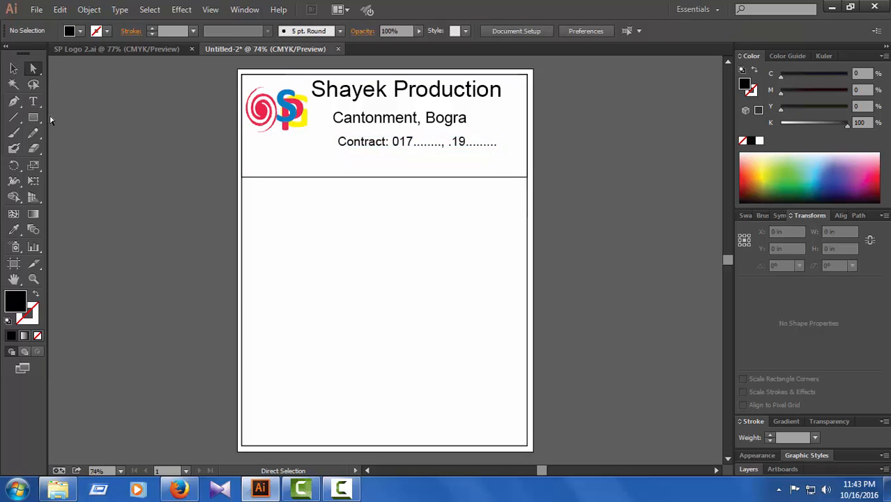
# Step: Add the text "Date:" beneath the logo in a frame about 1.52 × 0.36 in, just above the header line
pyautogui.click(33, 101)
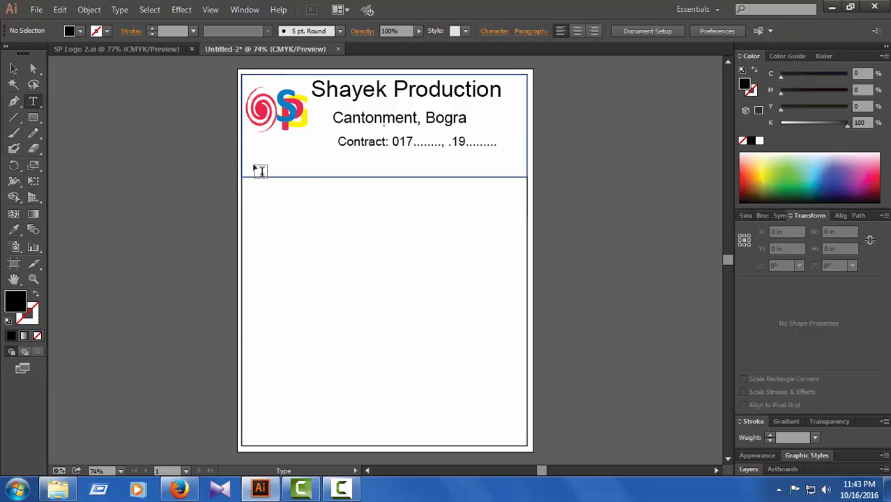
pyautogui.moveTo(251, 159); pyautogui.dragTo(304, 171)
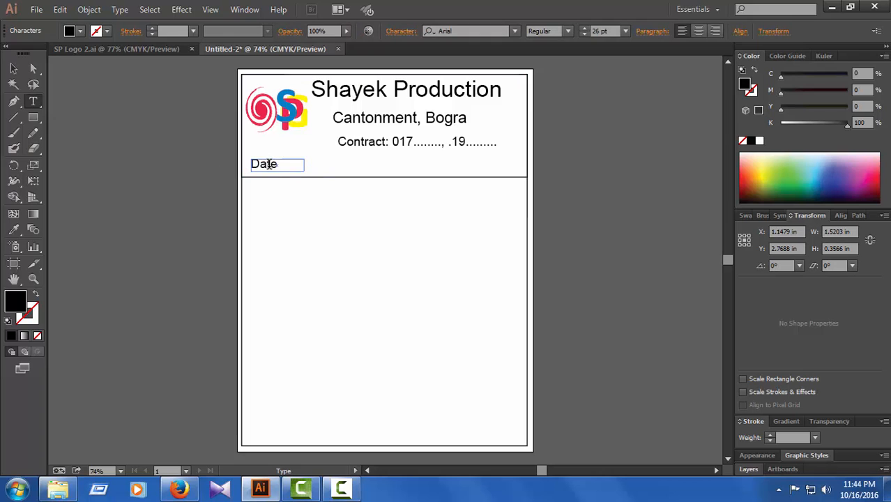
pyautogui.click(33, 69)
pyautogui.click(121, 167)
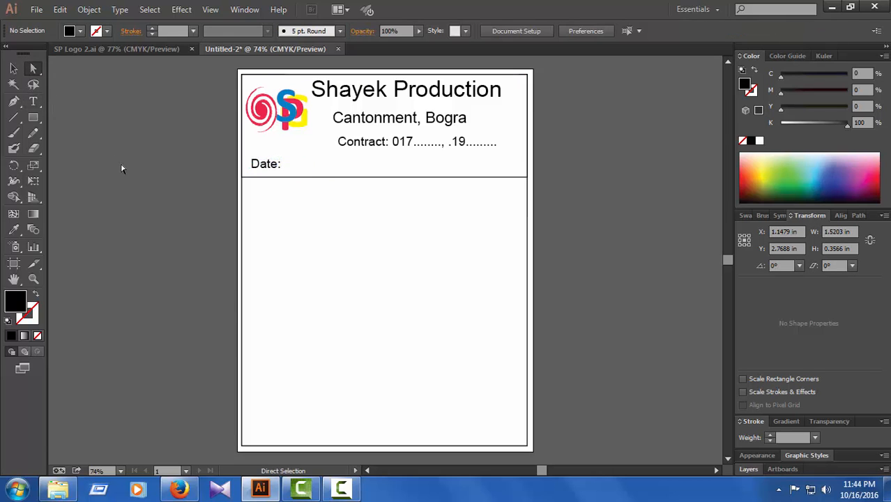
pyautogui.click(34, 101)
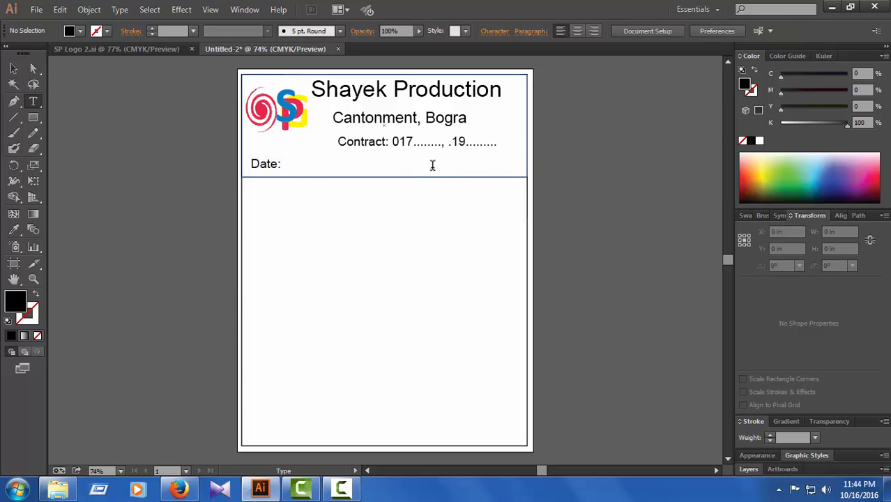
pyautogui.moveTo(432, 166); pyautogui.dragTo(442, 169)
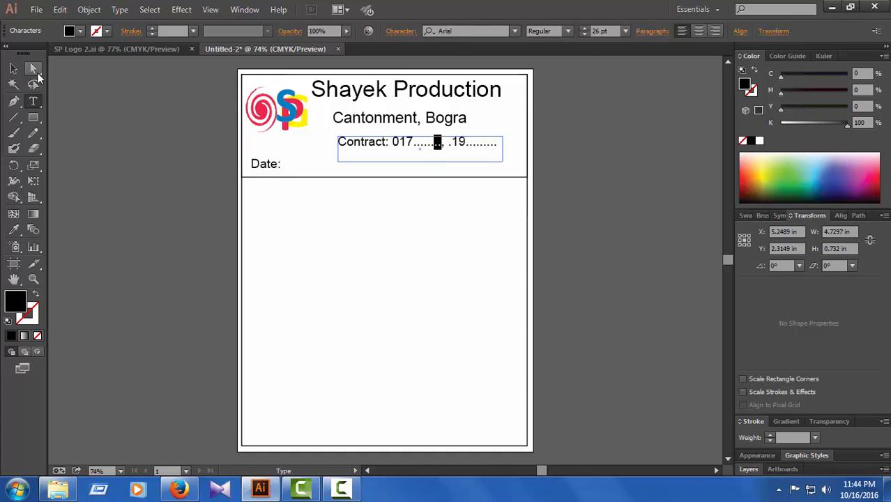
pyautogui.click(37, 72)
pyautogui.click(153, 164)
# Step: Shorten the contact line's text frame to about 0.45 in tall
pyautogui.click(383, 145)
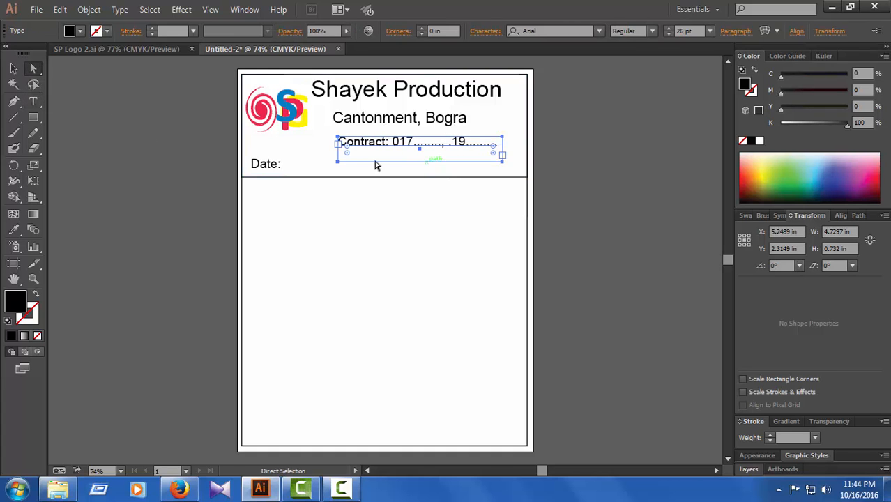
pyautogui.press('v')
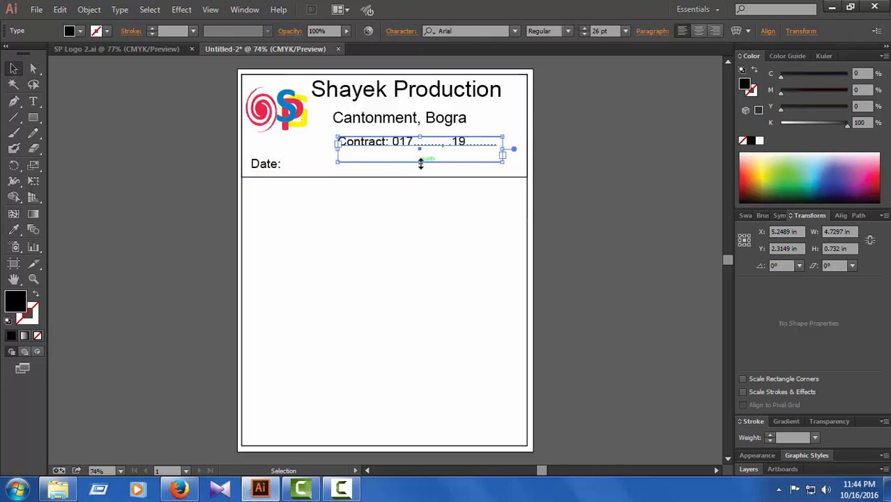
pyautogui.moveTo(421, 163); pyautogui.dragTo(420, 152)
pyautogui.press('a')
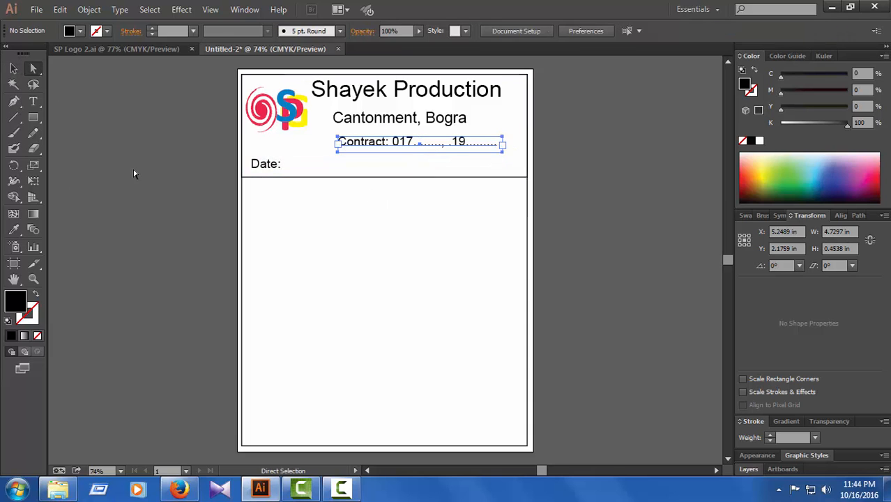
pyautogui.click(135, 173)
# Step: Add the text "SN:" opposite Date in a frame about 2.95 × 0.32 in, aligned with Date at about Y 2.75 in
pyautogui.click(33, 102)
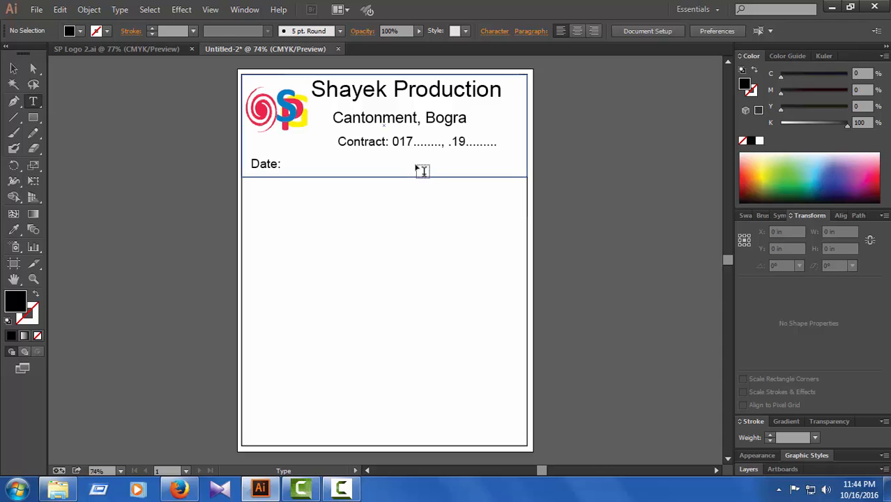
pyautogui.moveTo(417, 168); pyautogui.dragTo(519, 177)
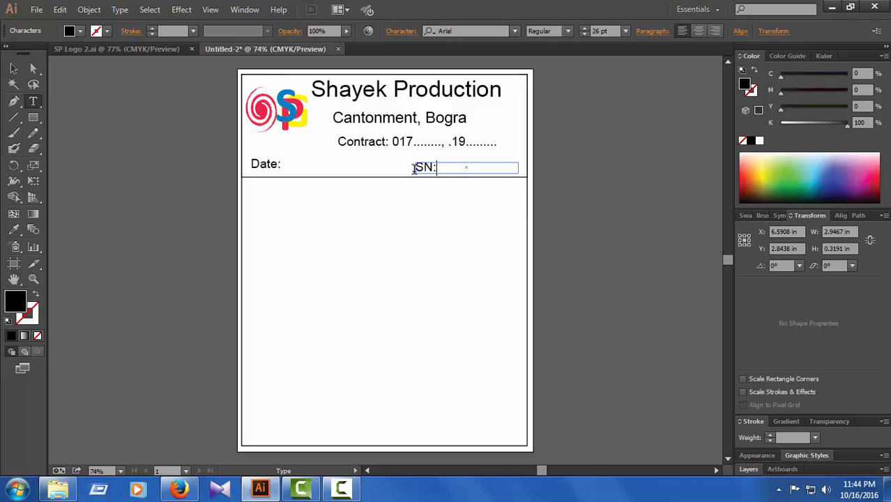
pyautogui.click(32, 67)
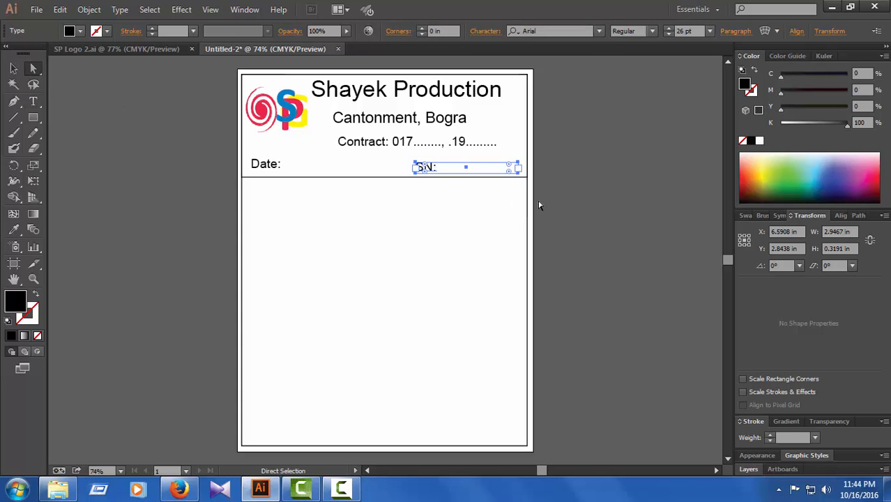
pyautogui.press('Up')
pyautogui.press('Up')
pyautogui.press('Up')
pyautogui.click(576, 225)
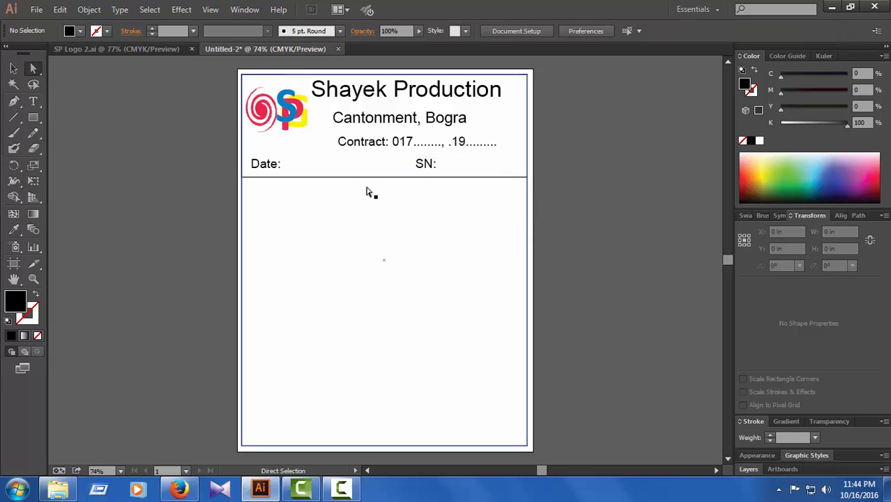
pyautogui.click(430, 169)
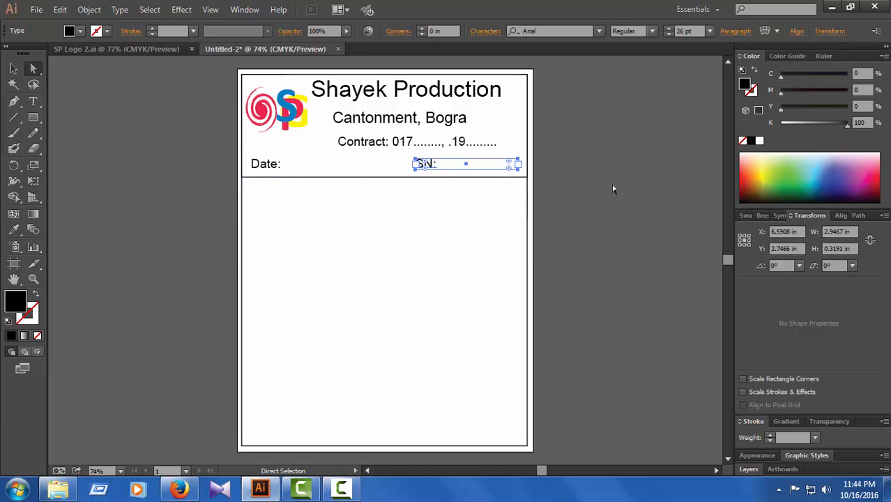
pyautogui.click(613, 189)
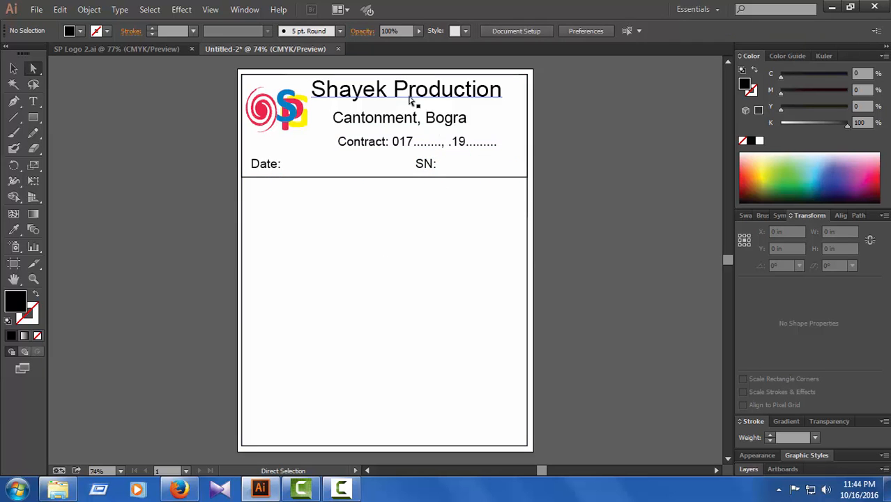
# Step: Move the Shayek Production title right, away from the logo, to about X 5.39 in
pyautogui.click(440, 99)
pyautogui.press('Right')
pyautogui.press('Right')
pyautogui.press('Right')
pyautogui.press('Right')
pyautogui.press('Right')
pyautogui.press('Right')
pyautogui.press('Right')
pyautogui.press('Right')
pyautogui.press('Right')
pyautogui.press('Right')
pyautogui.press('Right')
pyautogui.press('Right')
pyautogui.press('Right')
pyautogui.press('Right')
pyautogui.press('Right')
pyautogui.press('Right')
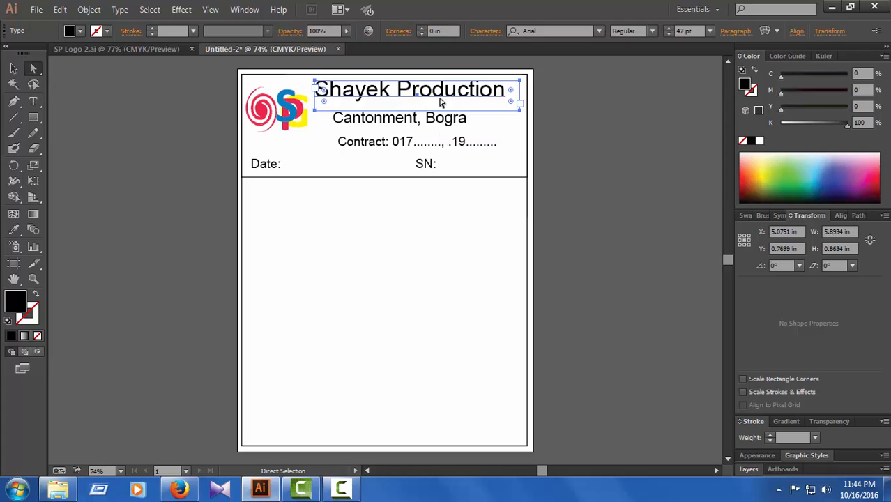
pyautogui.press('Right')
pyautogui.press('Right')
pyautogui.press('Right')
pyautogui.press('Right')
pyautogui.press('Right')
pyautogui.press('Right')
pyautogui.press('Right')
pyautogui.press('Right')
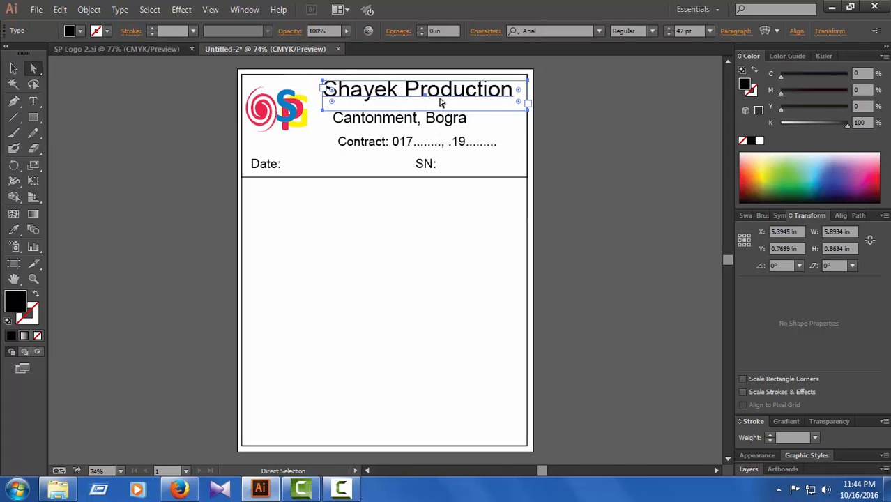
# Step: Narrow the title's text frame to about 5.62 in so it ends inside the page border
pyautogui.click(15, 66)
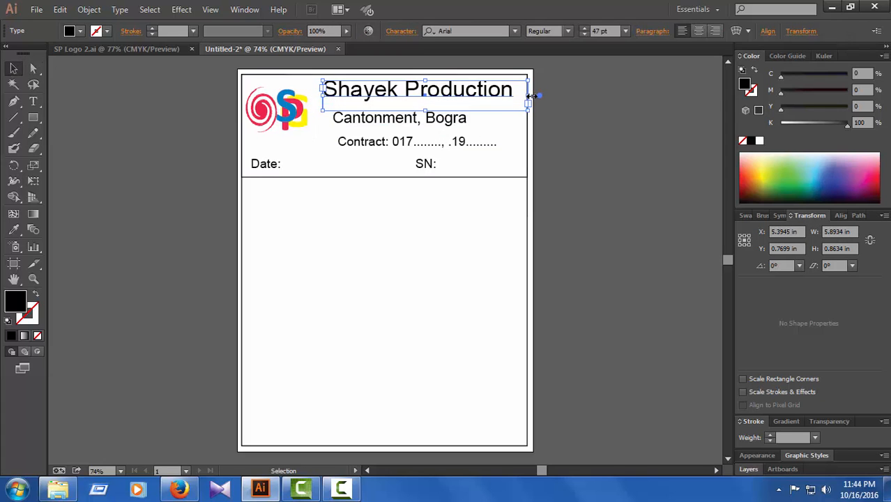
pyautogui.moveTo(527, 96); pyautogui.dragTo(518, 95)
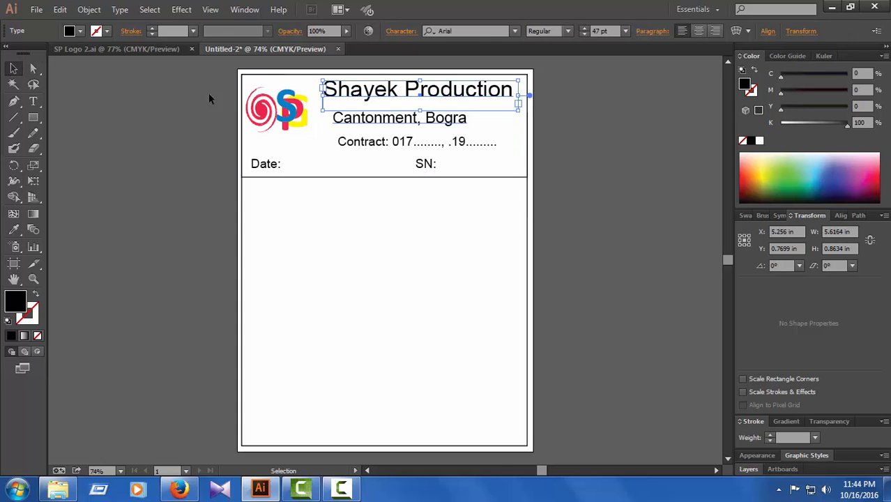
pyautogui.click(33, 67)
pyautogui.click(165, 125)
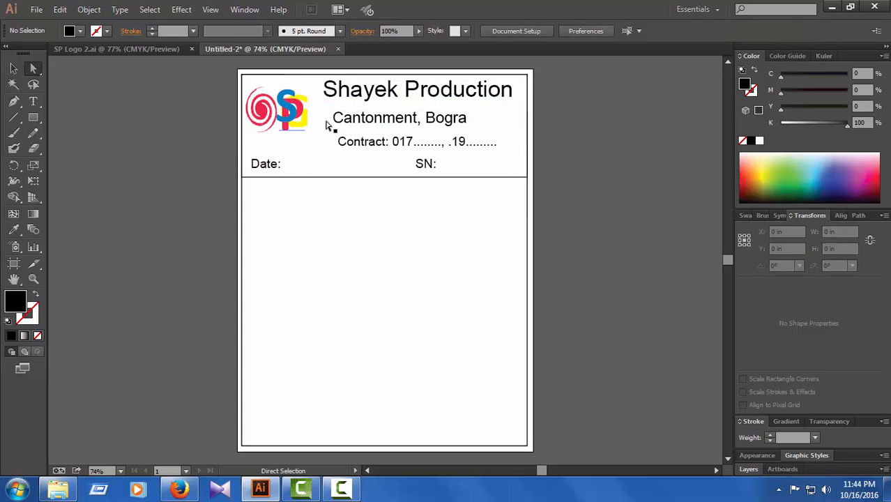
# Step: Move the Cantonment, Bogra address right to about X 5.53 in and slightly up, centred beneath the title
pyautogui.click(376, 119)
pyautogui.press('Up')
pyautogui.press('Up')
pyautogui.press('Up')
pyautogui.press('Right')
pyautogui.press('Right')
pyautogui.press('Right')
pyautogui.press('Right')
pyautogui.press('Right')
pyautogui.press('Right')
pyautogui.press('Right')
pyautogui.press('Right')
pyautogui.press('Right')
pyautogui.press('Right')
pyautogui.press('Right')
pyautogui.press('Right')
pyautogui.press('Right')
pyautogui.press('Right')
pyautogui.press('Right')
pyautogui.press('Right')
pyautogui.press('Right')
pyautogui.press('Right')
pyautogui.press('Right')
pyautogui.press('Right')
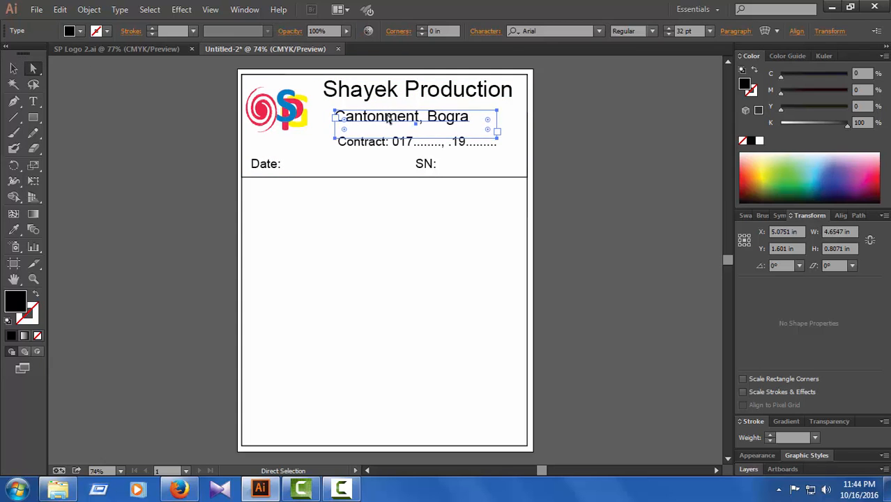
pyautogui.press('Right')
pyautogui.press('Right')
pyautogui.press('Right')
pyautogui.press('Right')
pyautogui.press('Right')
pyautogui.press('Right')
pyautogui.press('Right')
pyautogui.press('Right')
pyautogui.press('Right')
pyautogui.press('Right')
pyautogui.press('Right')
pyautogui.press('Right')
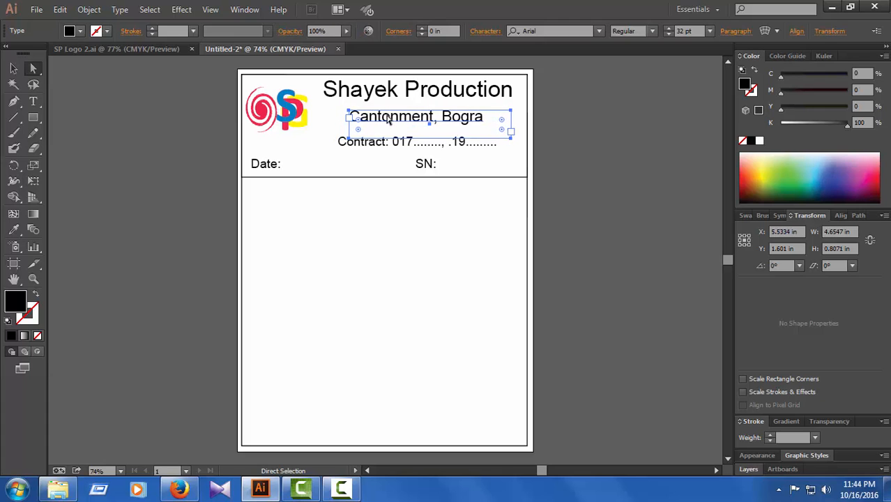
pyautogui.press('Up')
# Step: Shift the contact line beneath the address to about X 5.32 in, Y 2.11 in
pyautogui.click(382, 150)
pyautogui.press('Right')
pyautogui.press('Right')
pyautogui.press('Right')
pyautogui.press('Right')
pyautogui.press('Right')
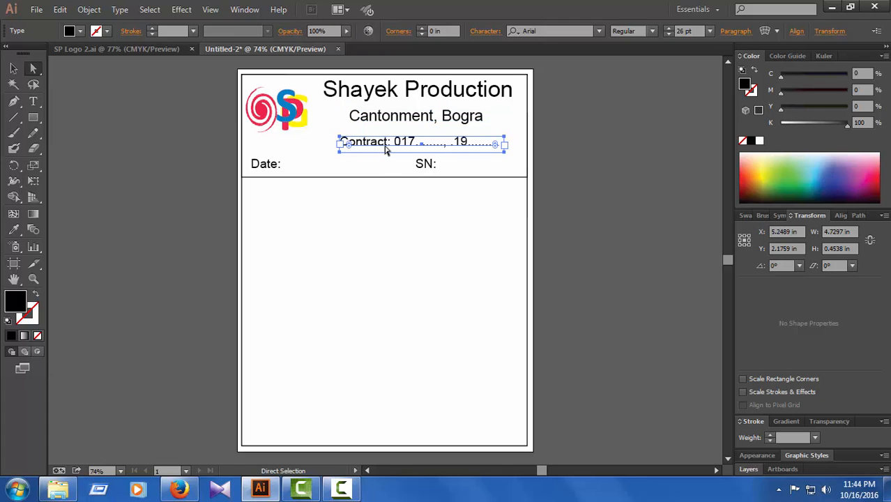
pyautogui.press('Up')
pyautogui.press('Up')
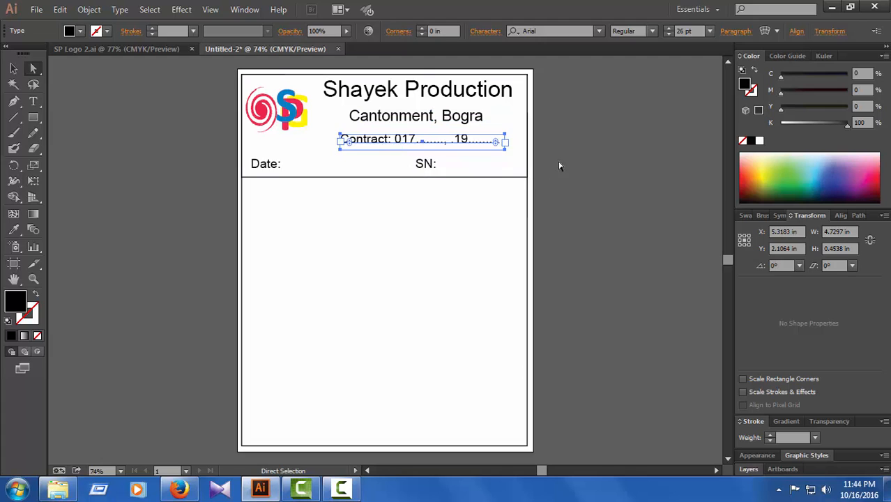
pyautogui.click(576, 196)
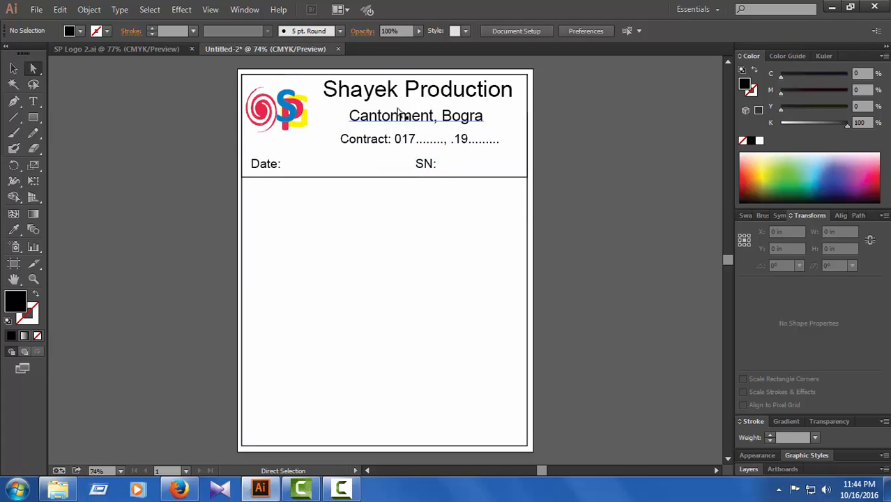
# Step: Enlarge the whole logo in the header to about 2.39 in wide and 2.24 in tall
pyautogui.click(290, 112)
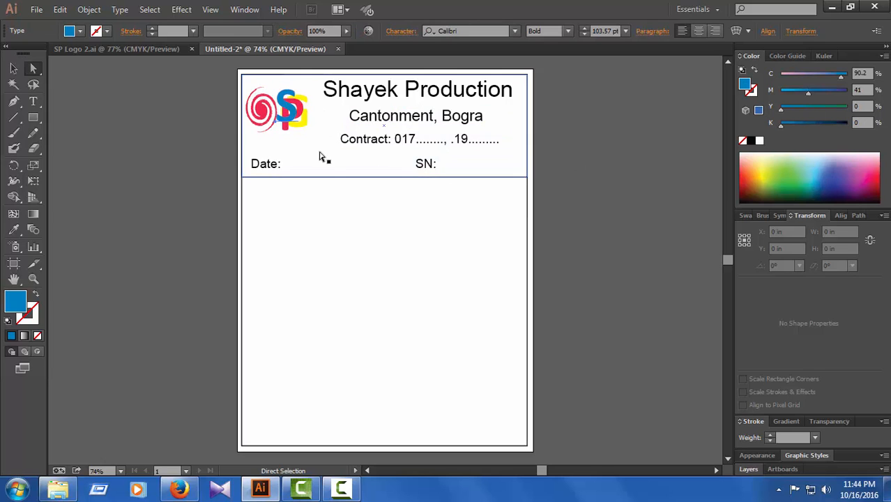
pyautogui.click(130, 135)
pyautogui.click(13, 67)
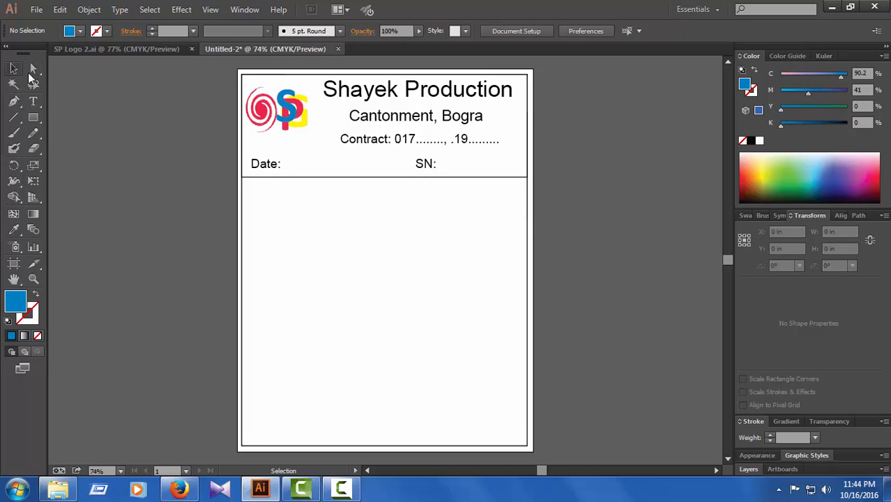
pyautogui.click(291, 120)
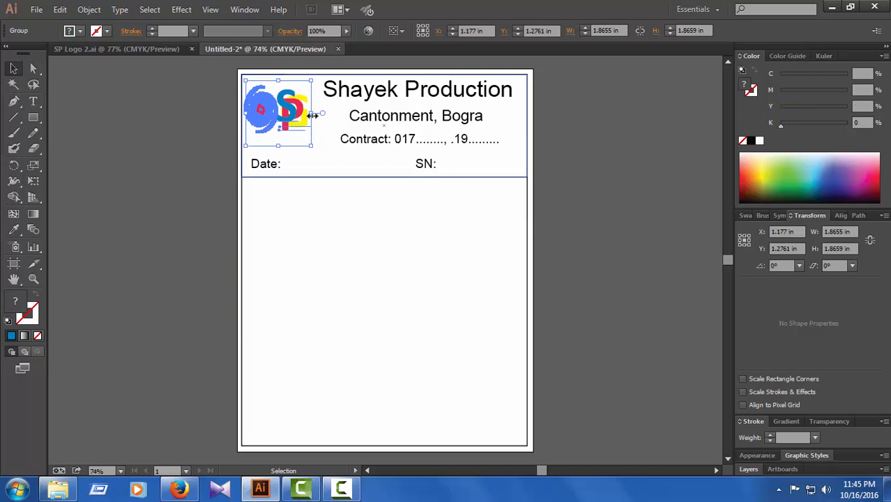
pyautogui.moveTo(312, 115); pyautogui.dragTo(323, 115)
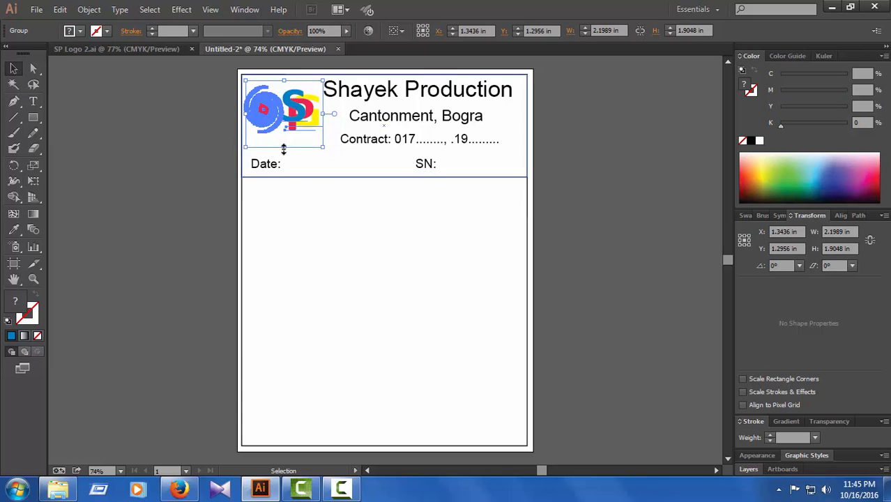
pyautogui.moveTo(283, 147); pyautogui.dragTo(283, 159)
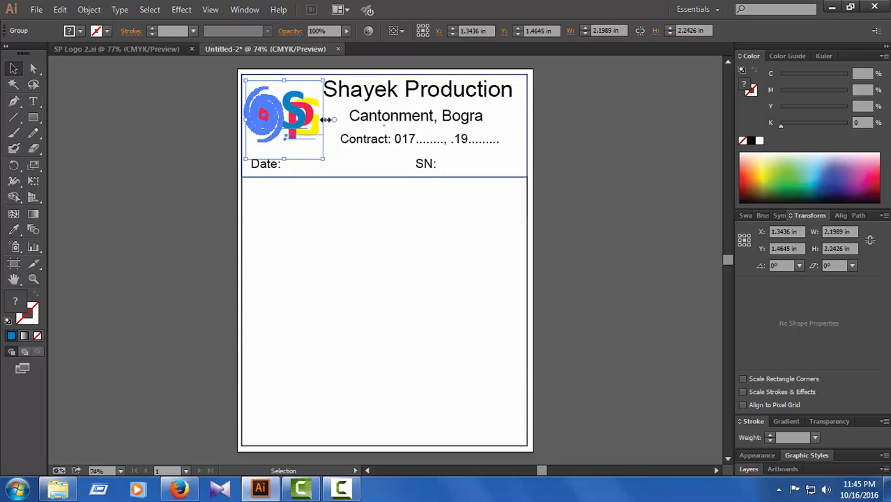
pyautogui.moveTo(325, 120); pyautogui.dragTo(332, 120)
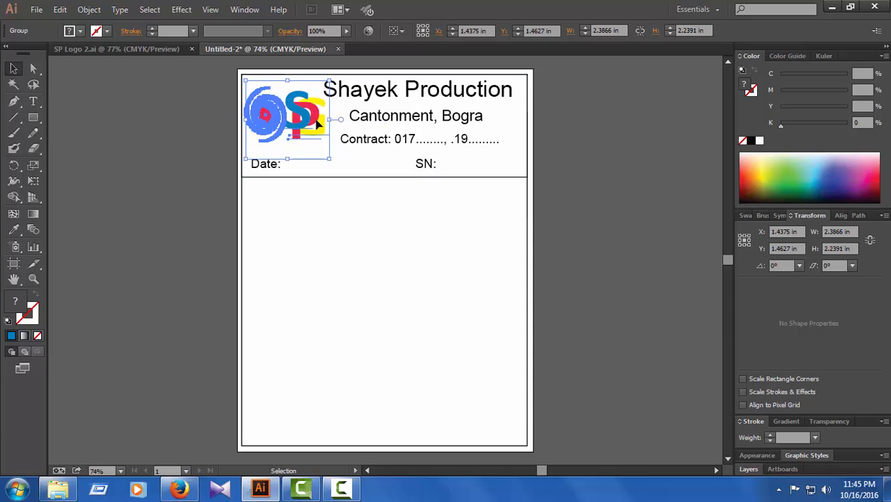
# Step: Nudge the logo left and up toward the border corner, to about X 1.40 in, Y 1.44 in
pyautogui.press('Left')
pyautogui.press('Left')
pyautogui.press('Left')
pyautogui.press('Up')
pyautogui.press('Up')
pyautogui.press('Up')
pyautogui.press('Up')
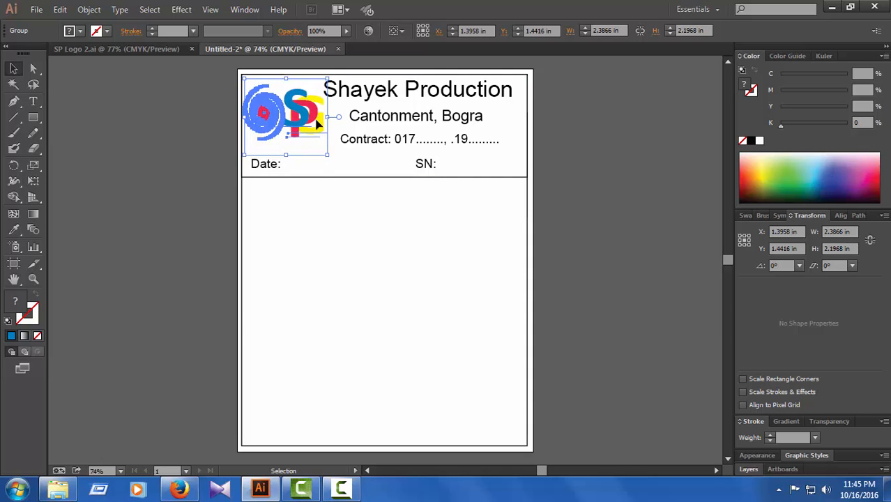
pyautogui.click(561, 190)
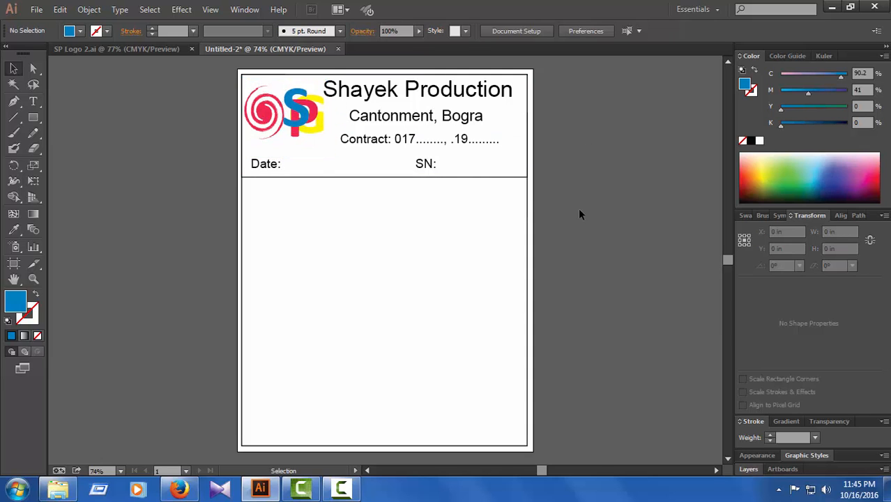
# Step: Draw a rectangle about 2.83 × 6.14 in directly beneath the header line, starting at the left border
pyautogui.click(34, 118)
pyautogui.moveTo(244, 178); pyautogui.dragTo(340, 391)
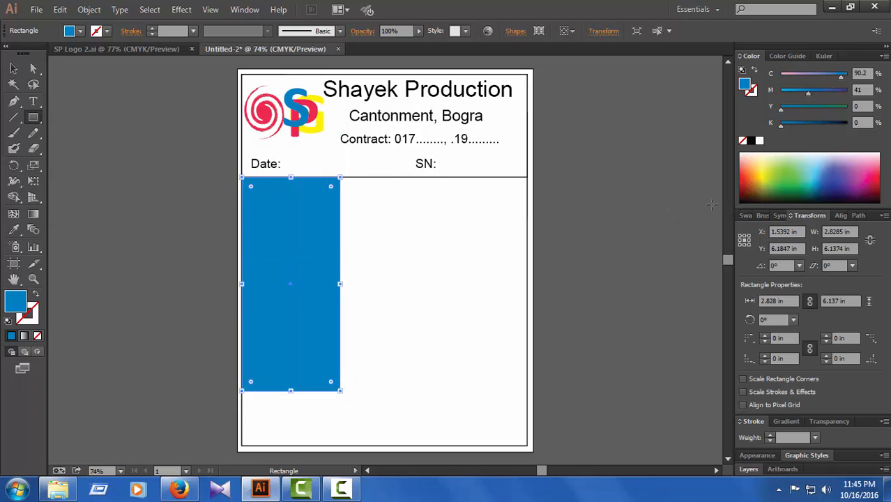
# Step: Remove the fill from the column rectangle and give it a 1 pt black stroke
pyautogui.click(742, 142)
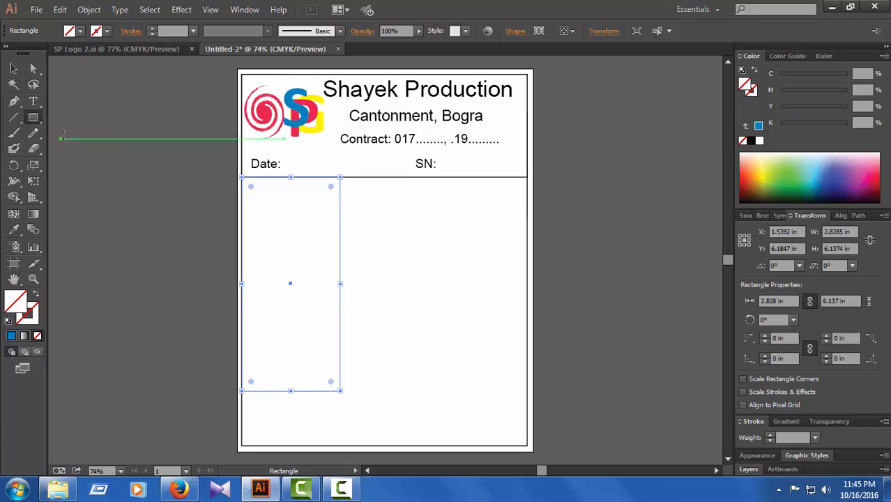
pyautogui.click(151, 30)
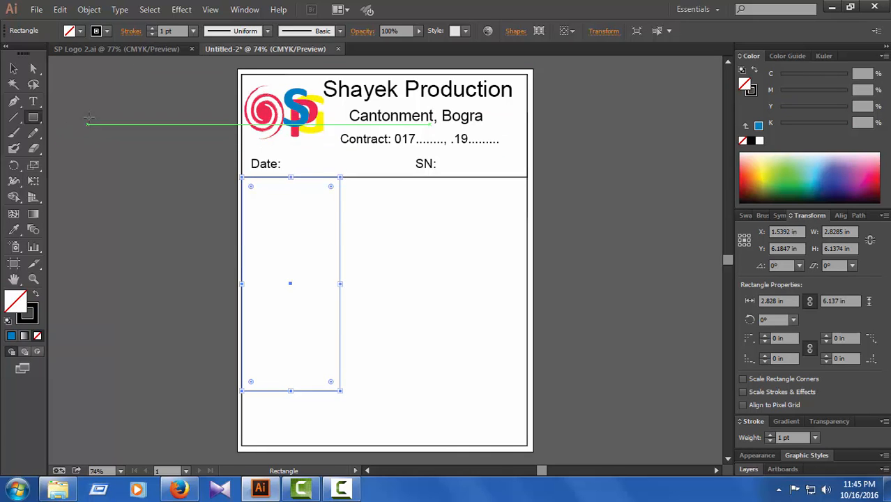
pyautogui.press('a')
pyautogui.click(150, 193)
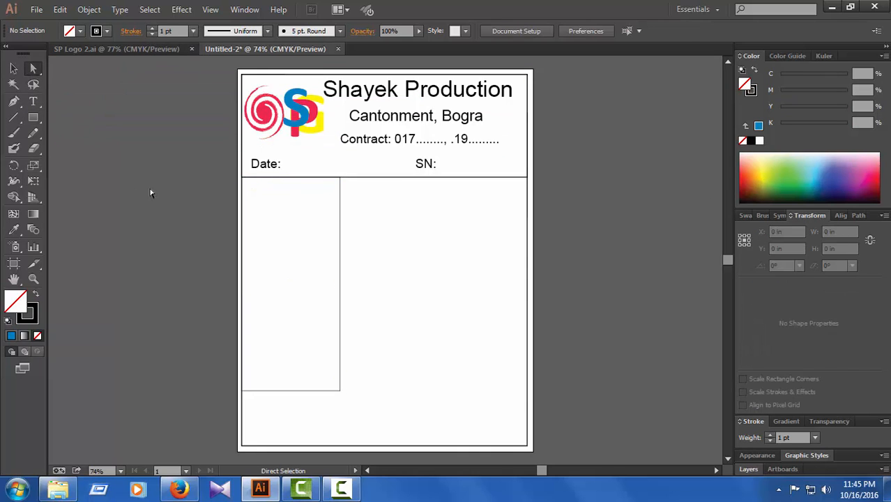
# Step: Draw a second column rectangle about 3.53 × 6.14 in against the first column's right edge
pyautogui.click(32, 117)
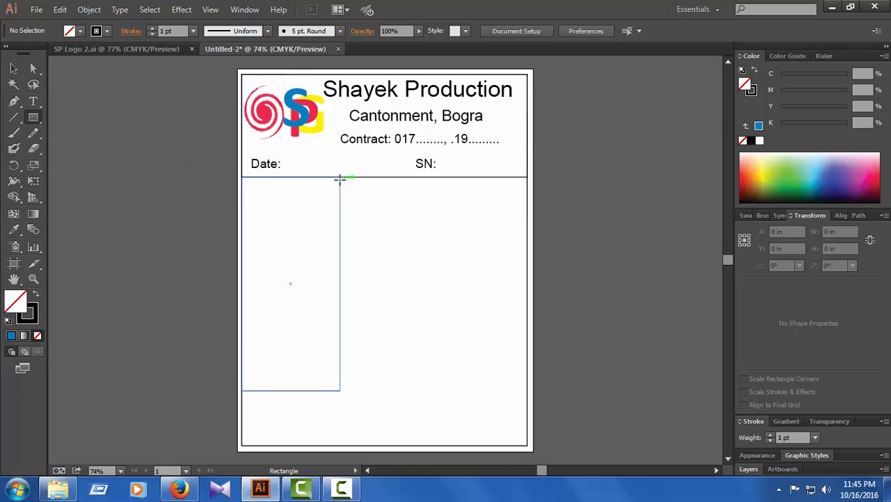
pyautogui.moveTo(340, 177); pyautogui.dragTo(463, 390)
pyautogui.press('a')
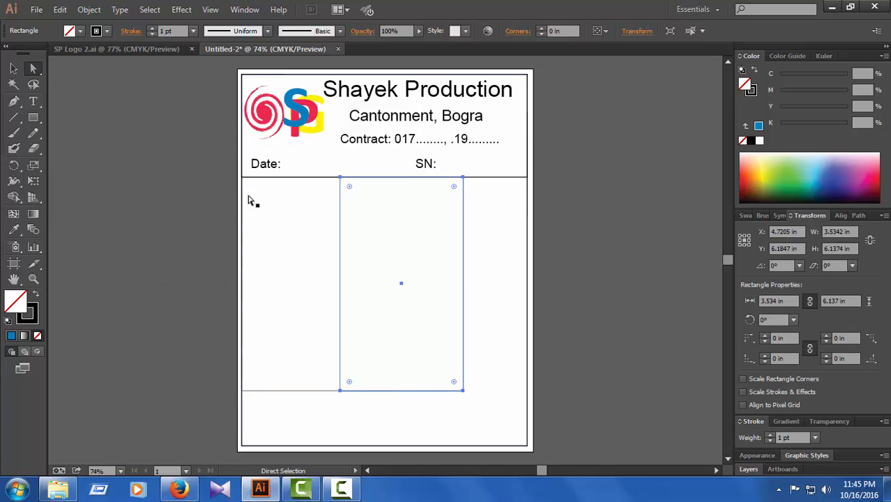
pyautogui.click(55, 99)
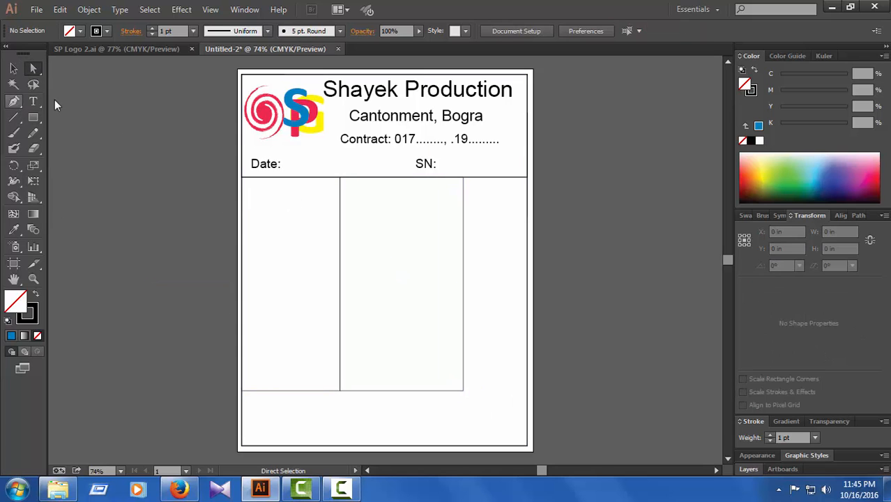
# Step: Undo the second column rectangle and the first column's stroke
pyautogui.click(341, 229)
pyautogui.click(241, 195)
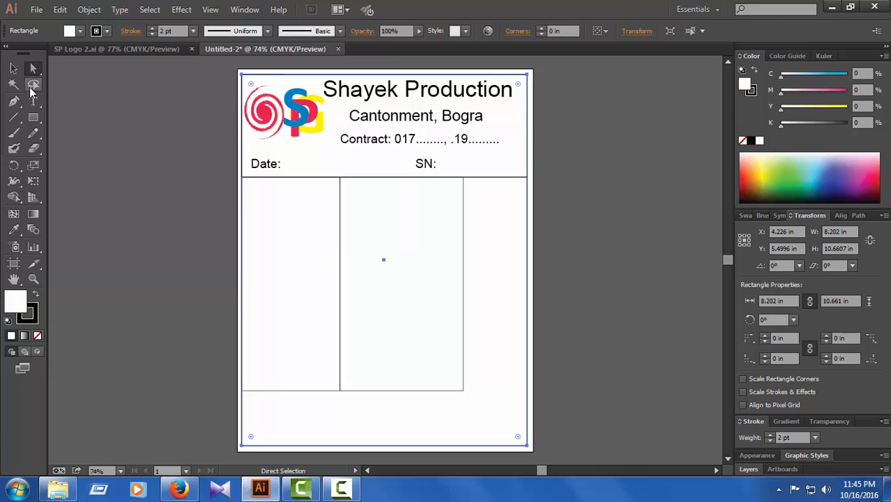
pyautogui.click(14, 68)
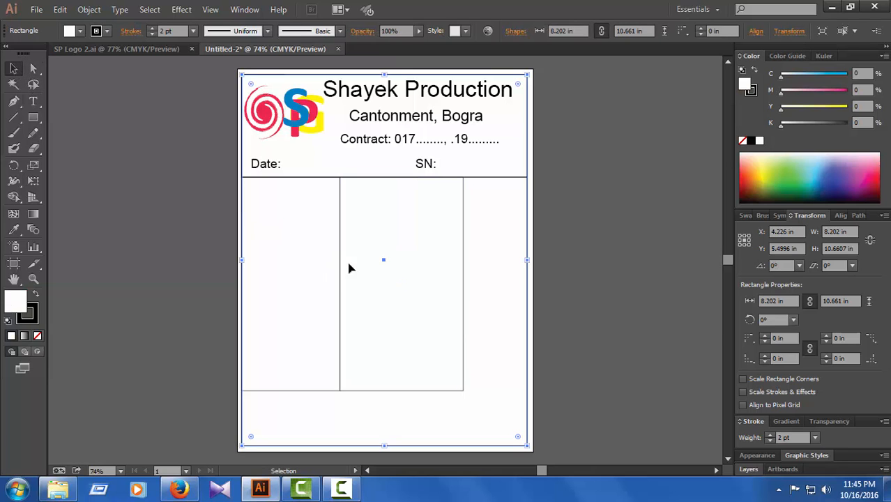
pyautogui.click(33, 68)
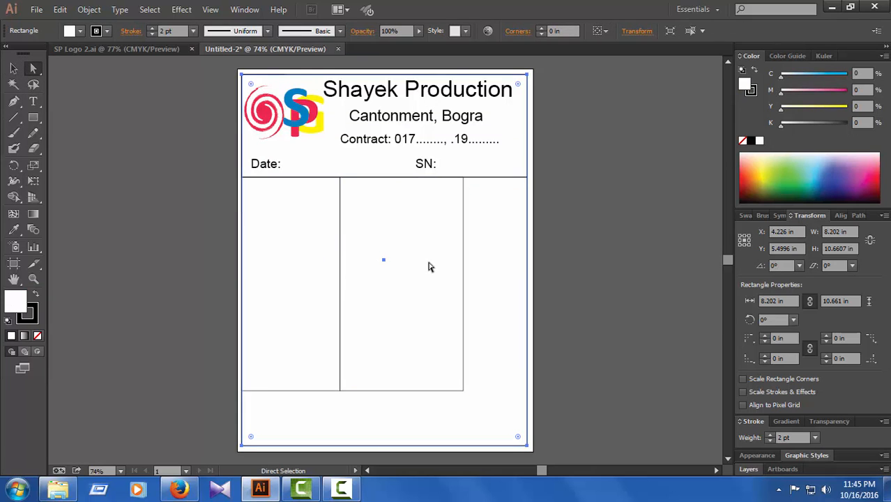
pyautogui.hotkey('ctrl', 'z')
pyautogui.hotkey('ctrl', 'z')
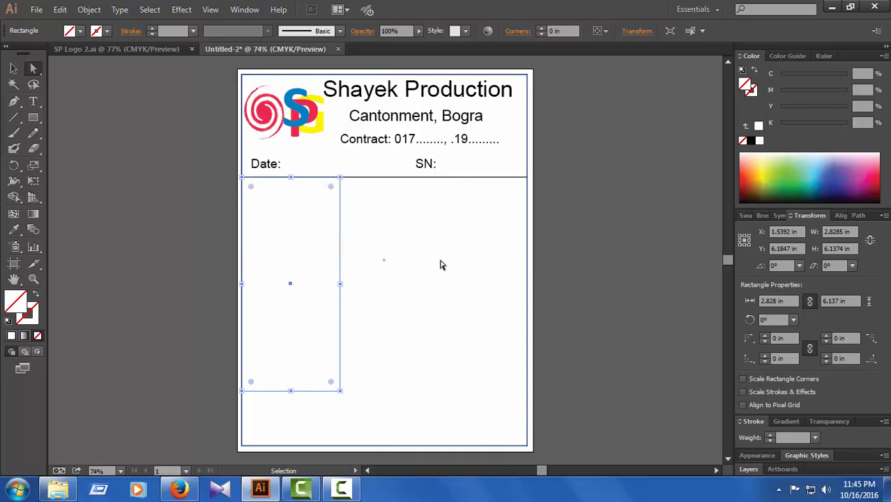
# Step: Narrow the first column rectangle from its right side to about 2.00 in wide
pyautogui.click(13, 68)
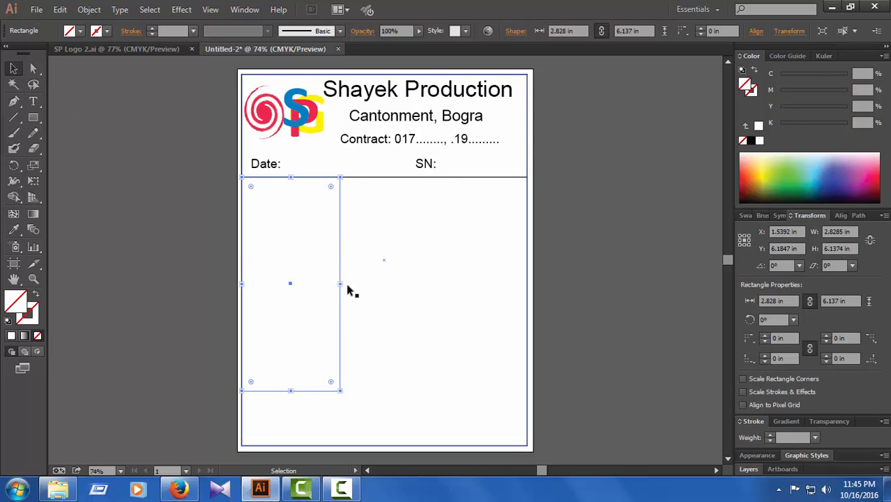
pyautogui.moveTo(343, 284); pyautogui.dragTo(312, 283)
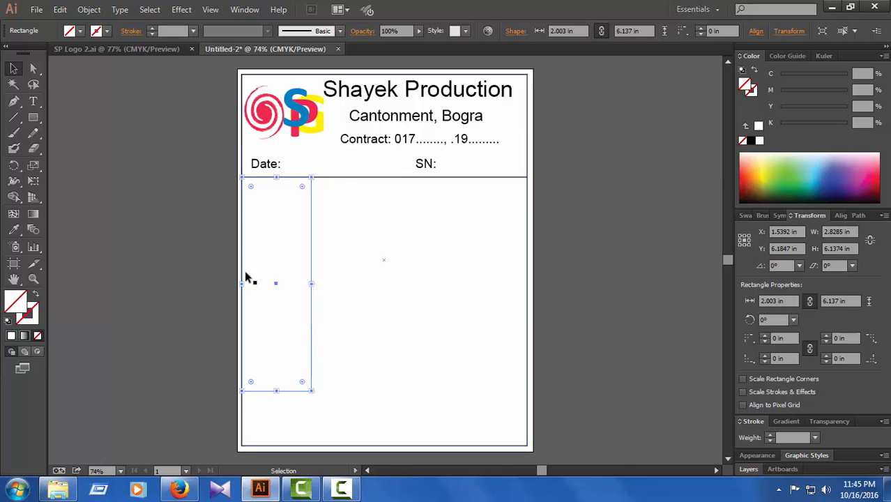
pyautogui.click(33, 102)
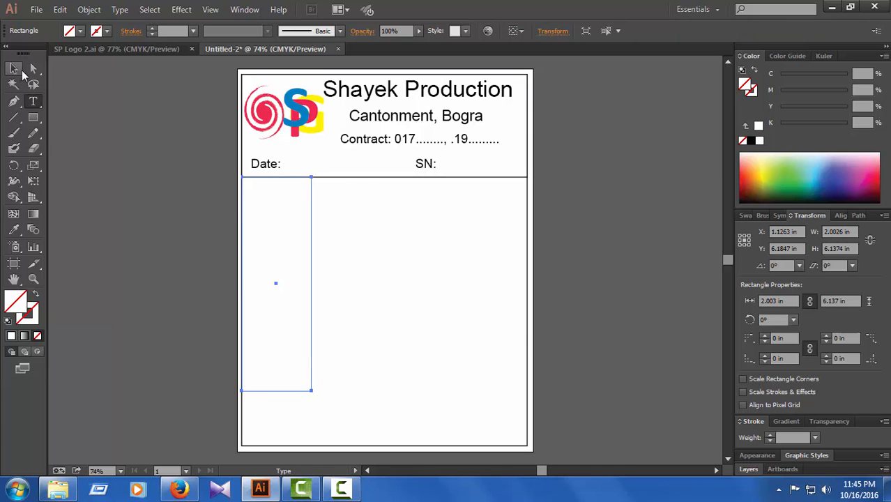
pyautogui.click(34, 69)
pyautogui.click(79, 142)
pyautogui.click(38, 118)
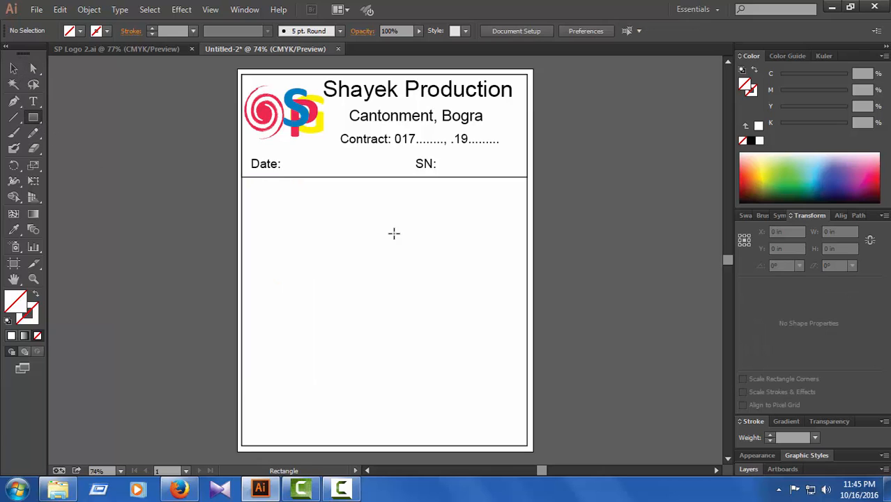
# Step: Give the first column rectangle a 2 pt black stroke
pyautogui.click(34, 69)
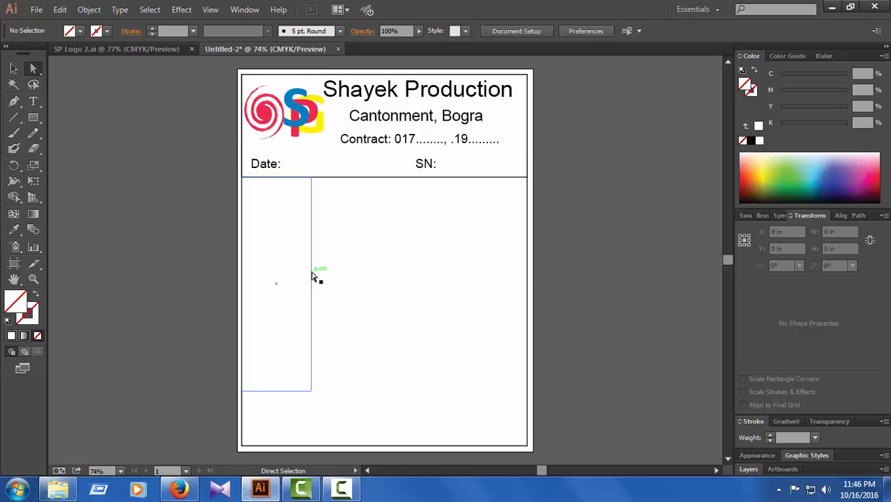
pyautogui.click(312, 277)
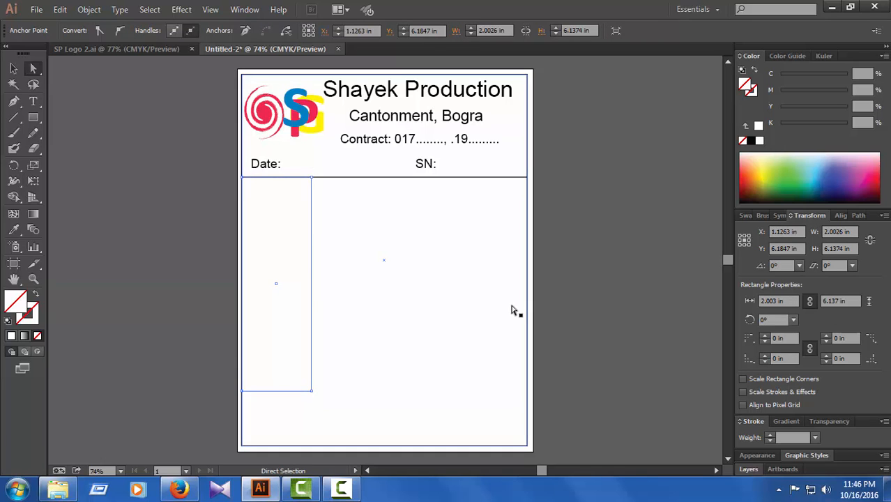
pyautogui.click(769, 435)
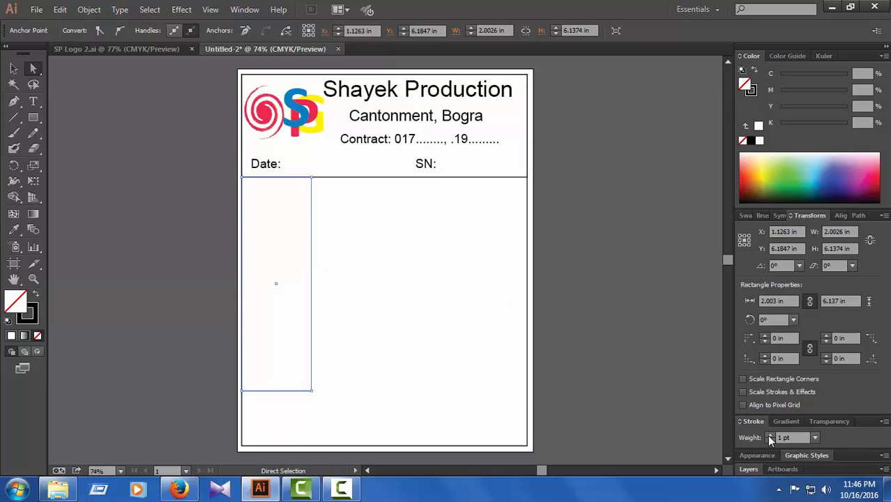
pyautogui.click(769, 435)
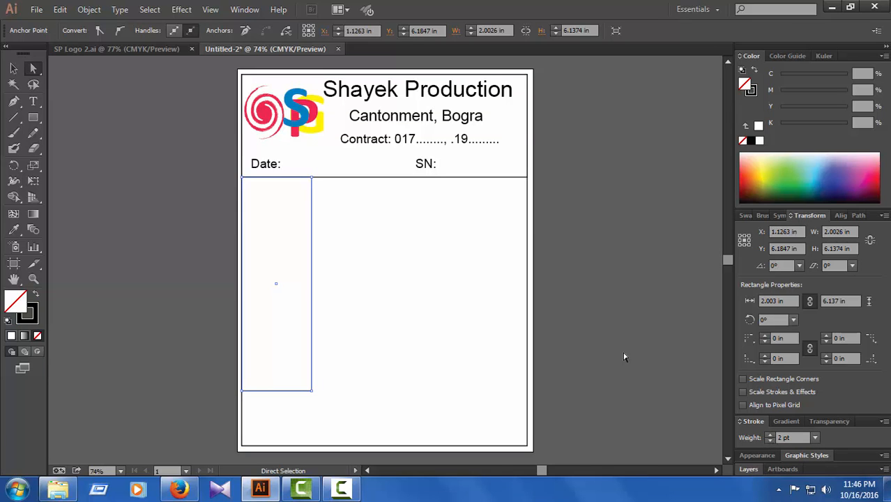
pyautogui.click(547, 302)
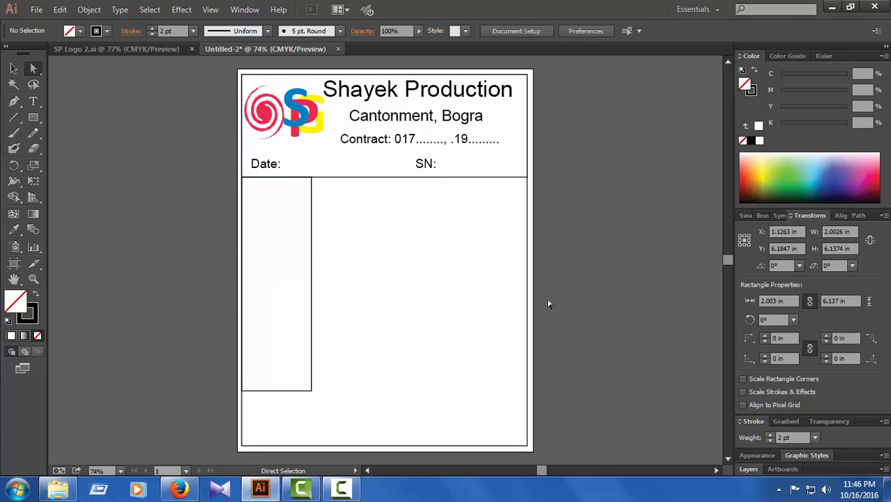
# Step: Draw the middle column as a rectangle about 4.46 × 6.14 in, starting at the first column's upper-right corner
pyautogui.click(39, 120)
pyautogui.moveTo(311, 177); pyautogui.dragTo(466, 391)
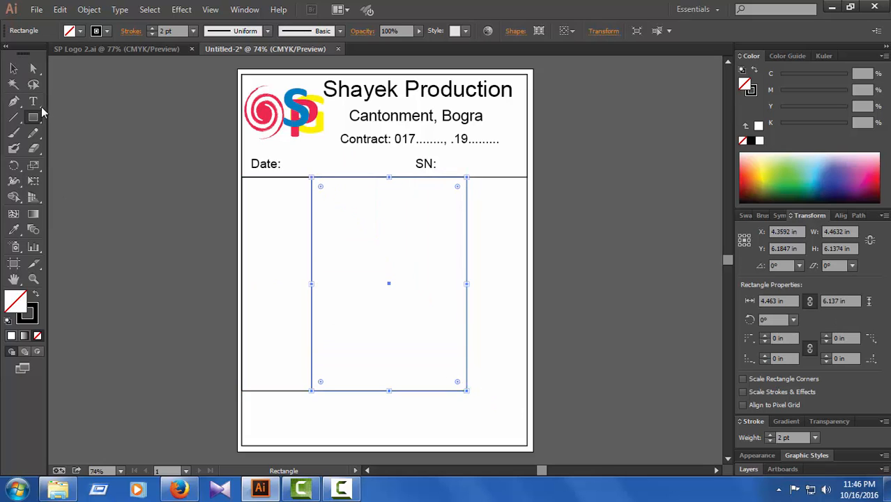
pyautogui.click(39, 73)
pyautogui.click(118, 144)
# Step: Draw the third column rectangle, about 1.74 × 6.14 in, between the middle column and the right border
pyautogui.click(37, 115)
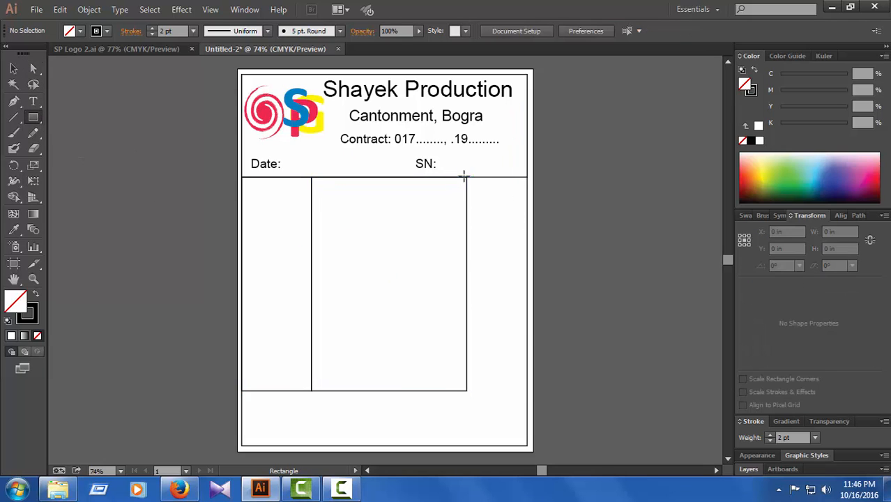
pyautogui.moveTo(467, 177); pyautogui.dragTo(526, 391)
pyautogui.press('a')
pyautogui.click(207, 233)
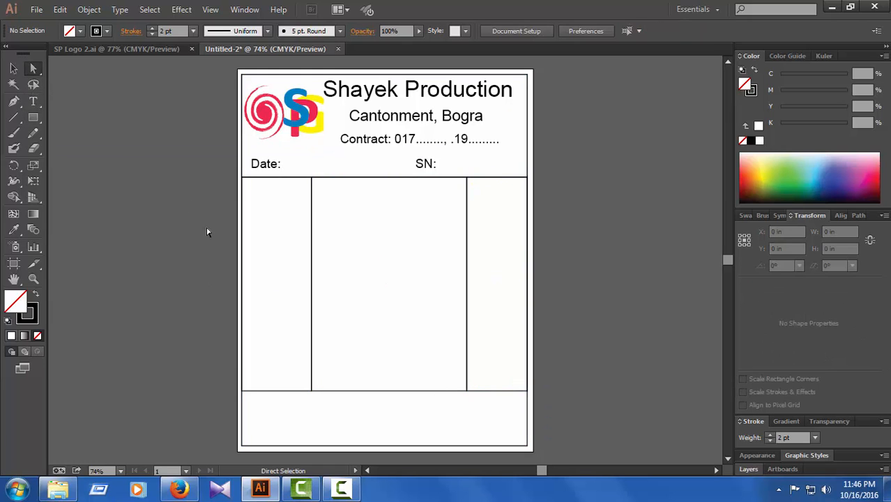
# Step: Draw a header cell about 2.00 × 0.51 in across the top of the first column
pyautogui.click(33, 118)
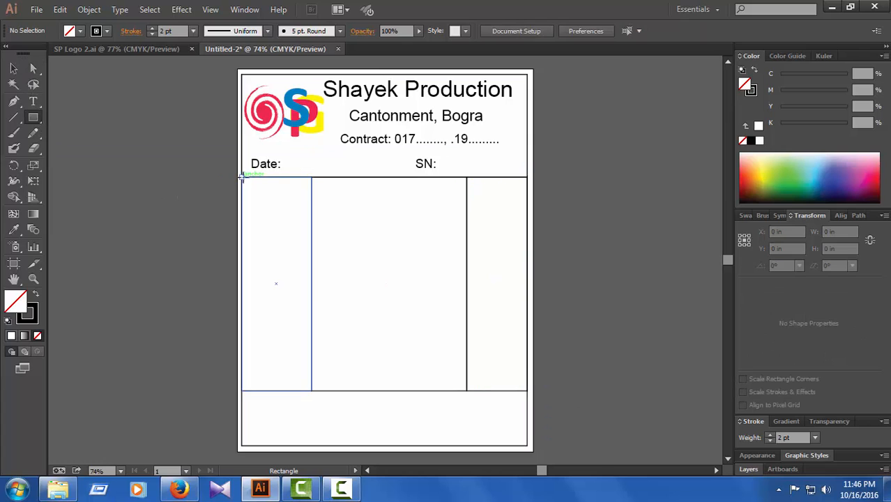
pyautogui.moveTo(243, 177); pyautogui.dragTo(313, 196)
pyautogui.click(33, 69)
pyautogui.click(56, 134)
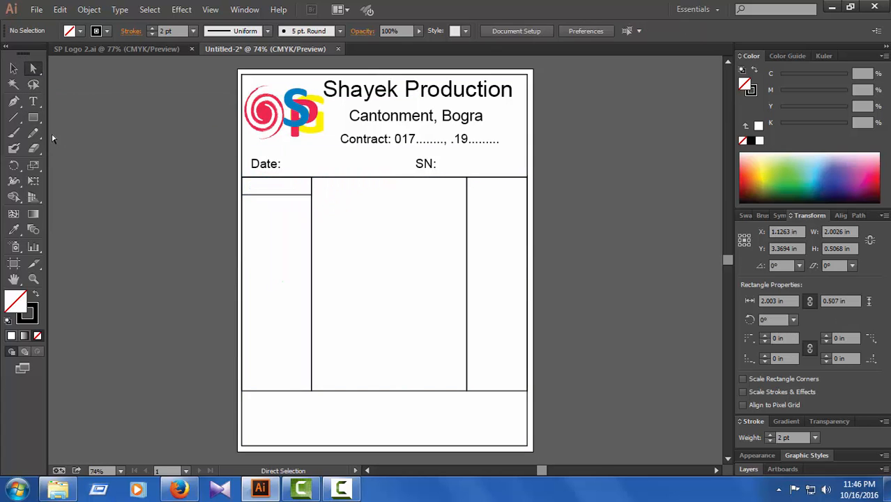
# Step: Draw a header cell about 4.46 × 0.51 in across the top of the middle column
pyautogui.click(35, 117)
pyautogui.moveTo(313, 177); pyautogui.dragTo(467, 196)
pyautogui.click(32, 67)
pyautogui.click(115, 175)
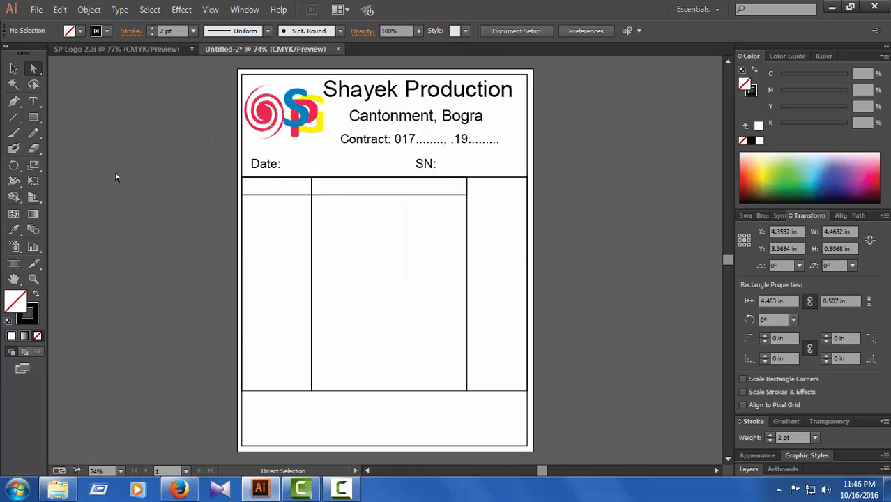
# Step: Draw a header cell about 1.74 × 0.51 in across the top of the third column
pyautogui.click(34, 118)
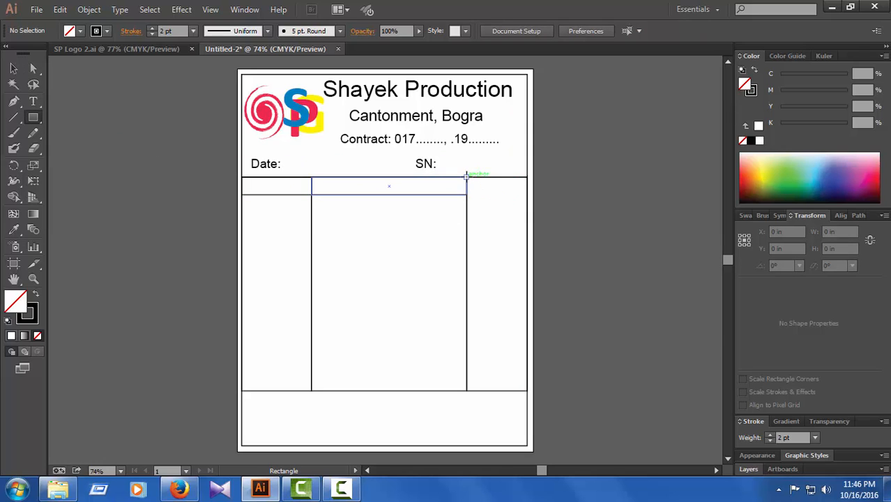
pyautogui.moveTo(467, 177); pyautogui.dragTo(529, 196)
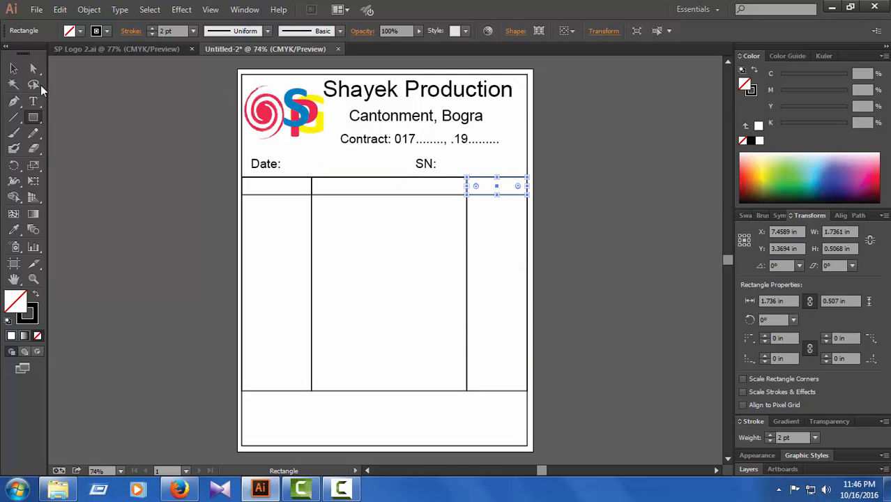
pyautogui.click(33, 69)
pyautogui.click(153, 185)
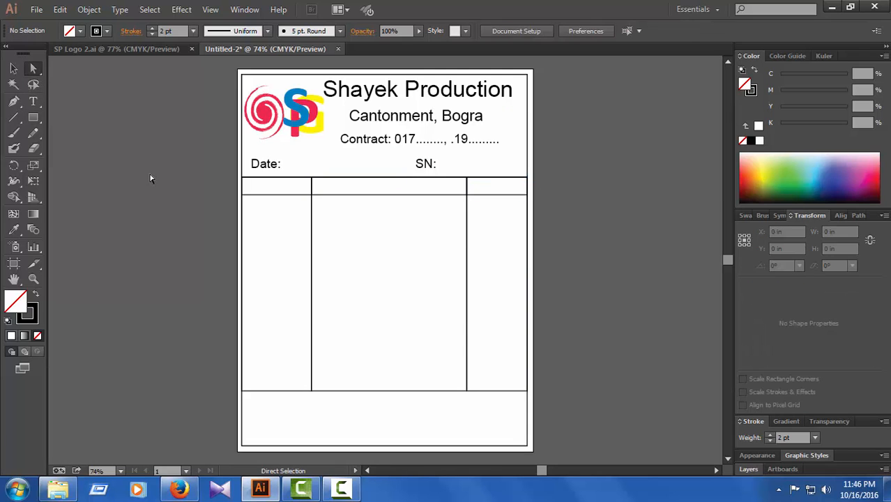
# Step: Add the text "SN:" in 26 pt Arial at the first column's header cell
pyautogui.click(33, 101)
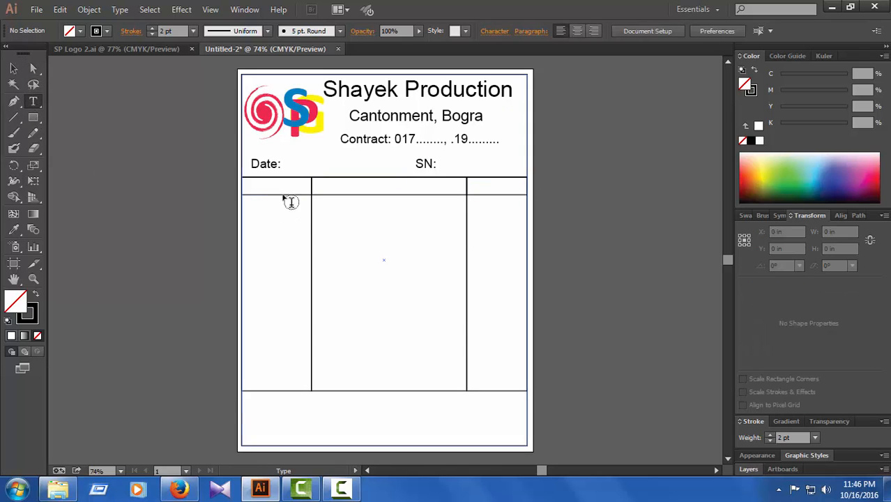
pyautogui.click(32, 68)
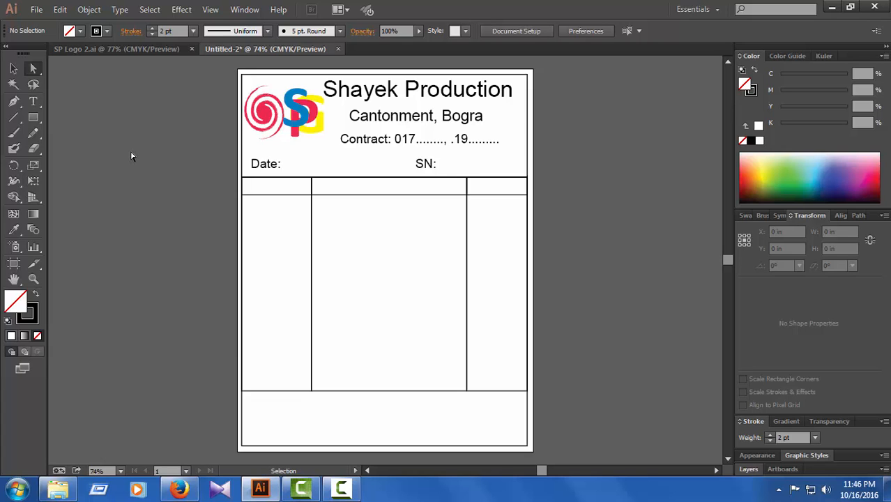
pyautogui.hotkey('ctrl', '+')
pyautogui.hotkey('ctrl', '+')
pyautogui.hotkey('ctrl', '+')
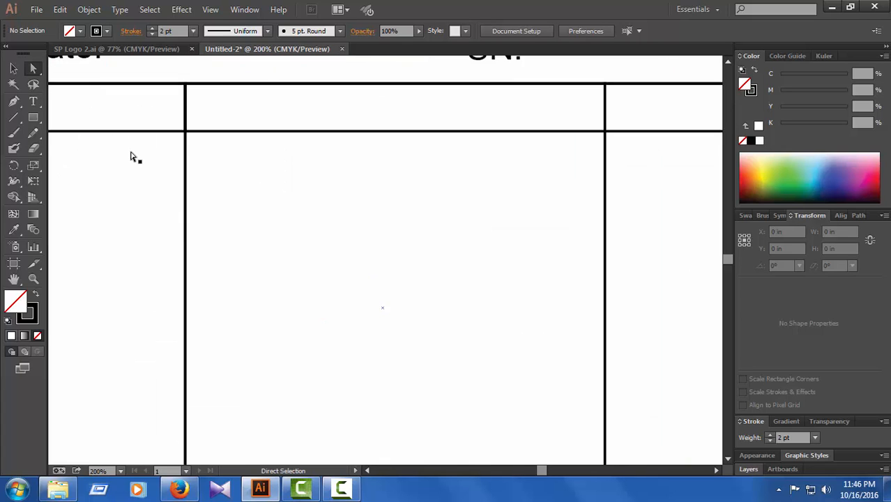
pyautogui.scroll(3, 131, 156)
pyautogui.hotkey('ctrl', '-')
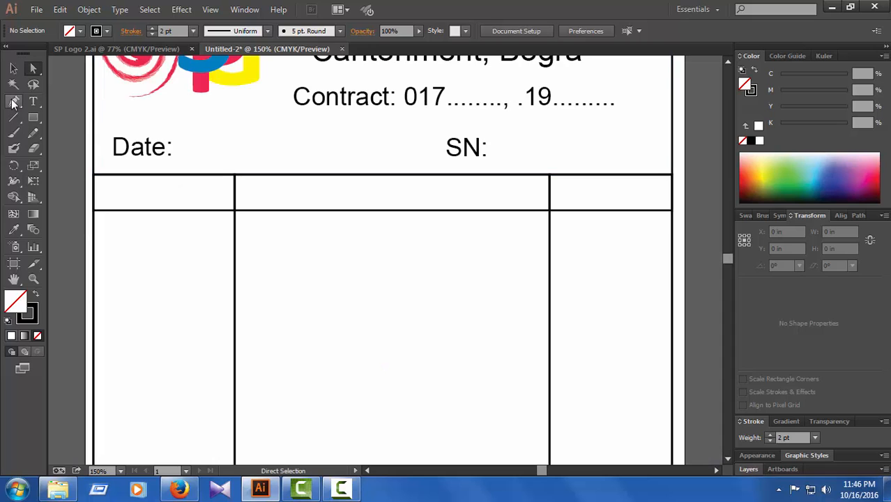
pyautogui.click(33, 101)
pyautogui.click(128, 199)
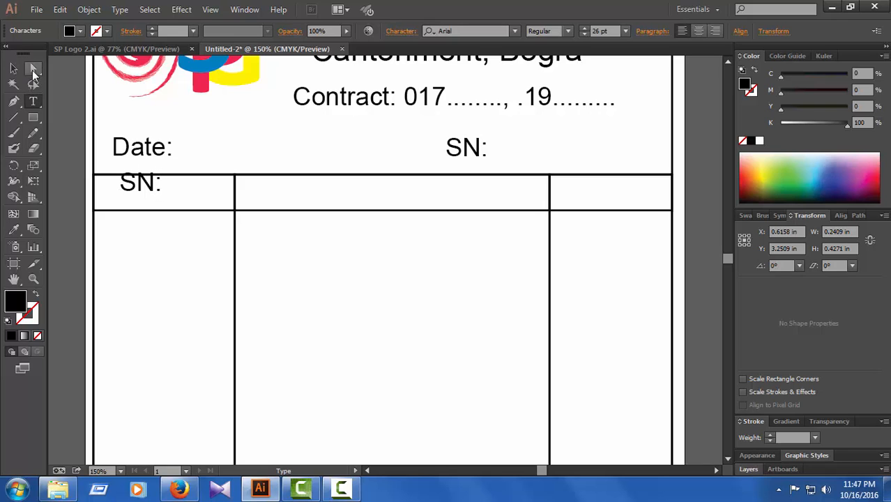
# Step: Nudge the new "SN:" label down to about Y 3.39 in and slightly right, inside the first column's header cell
pyautogui.click(32, 67)
pyautogui.click(175, 189)
pyautogui.press('Down')
pyautogui.press('Down')
pyautogui.press('Down')
pyautogui.press('Down')
pyautogui.press('Down')
pyautogui.press('Down')
pyautogui.press('Down')
pyautogui.press('Down')
pyautogui.press('Down')
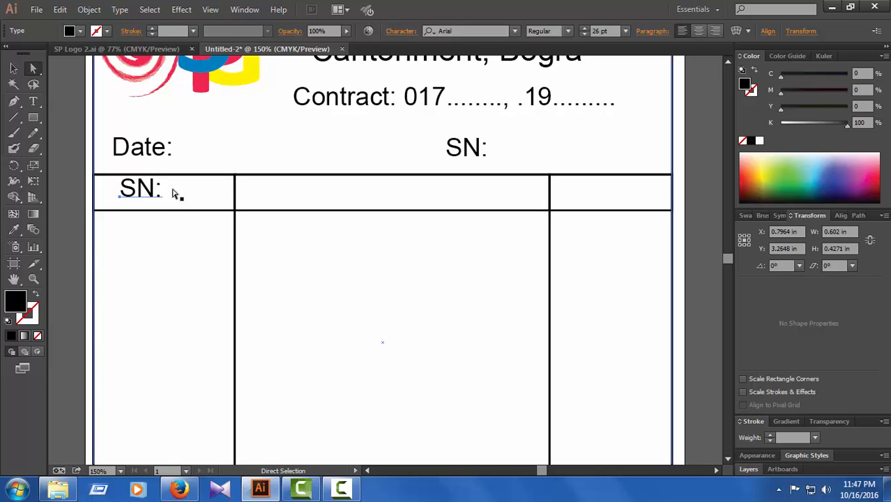
pyautogui.press('Right')
pyautogui.press('Right')
pyautogui.press('Right')
pyautogui.press('Right')
pyautogui.press('Right')
pyautogui.press('Right')
pyautogui.press('Right')
pyautogui.press('Right')
pyautogui.press('Right')
pyautogui.press('Right')
pyautogui.press('Right')
pyautogui.press('Right')
pyautogui.press('Right')
pyautogui.press('Right')
pyautogui.press('Right')
pyautogui.press('Right')
pyautogui.press('Right')
pyautogui.press('Right')
pyautogui.press('Right')
pyautogui.press('Right')
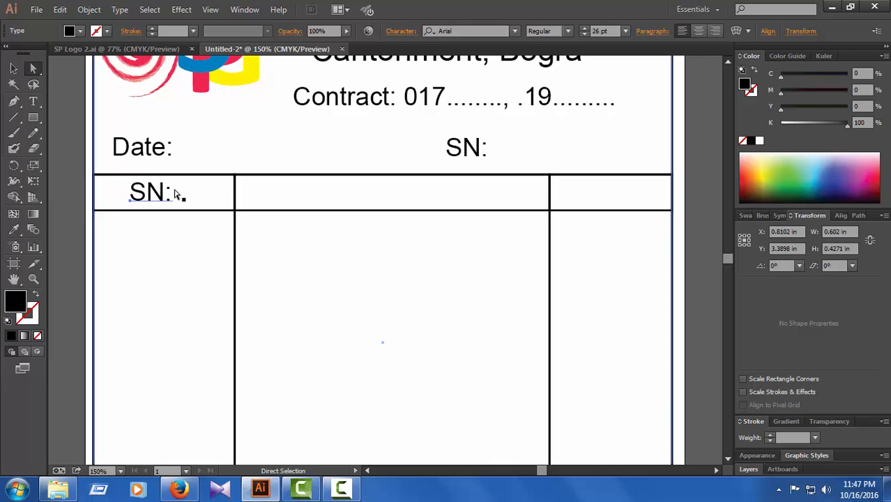
# Step: Add the text "Name of the product" in 26 pt Arial at the middle column's header cell
pyautogui.click(33, 102)
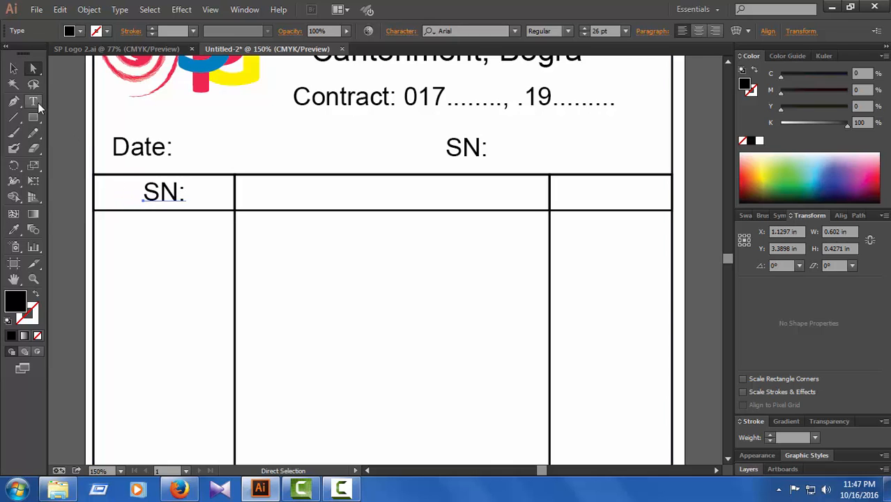
pyautogui.click(317, 198)
pyautogui.write('Name of the pr')
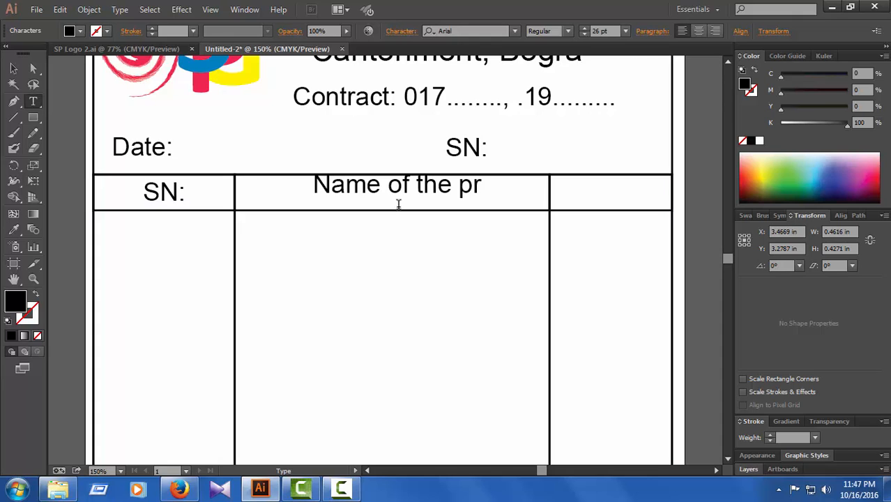
pyautogui.write('oduct')
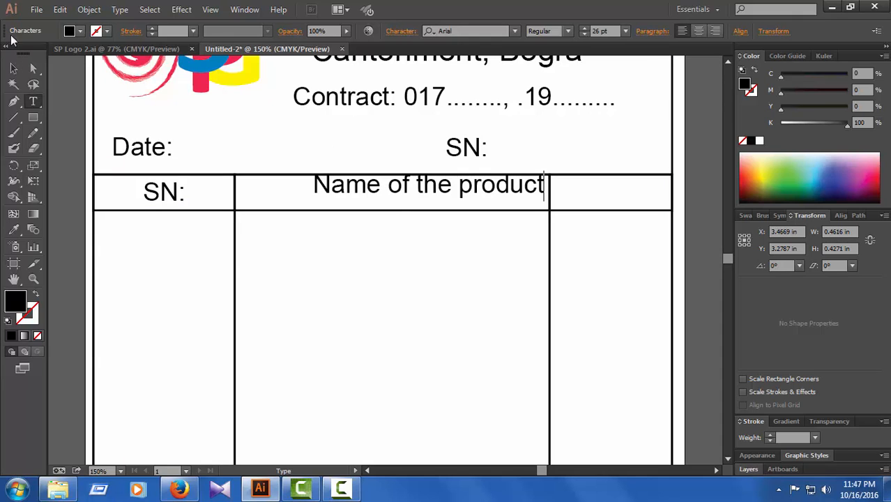
# Step: Nudge the "Name of the product" label left and down to about X 4.52 in, Y 3.38 in, inside the middle header cell
pyautogui.click(32, 68)
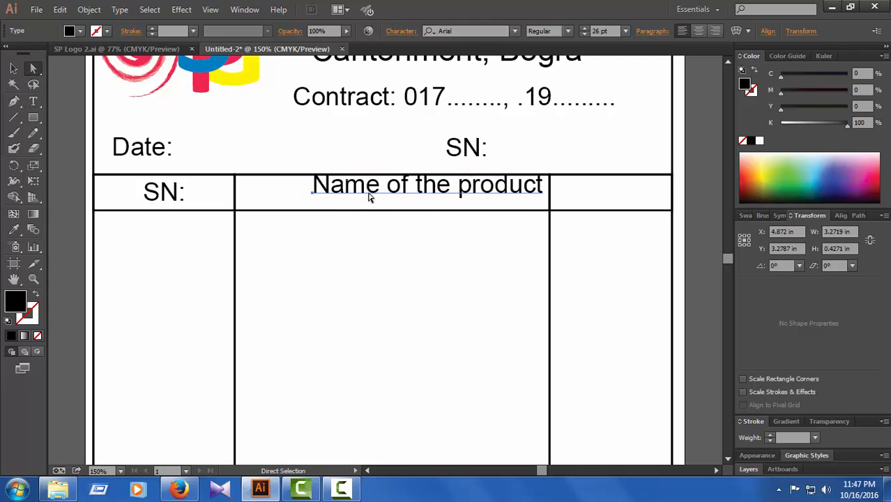
pyautogui.press('Left')
pyautogui.press('Left')
pyautogui.press('Left')
pyautogui.press('Left')
pyautogui.press('Left')
pyautogui.press('Left')
pyautogui.press('Left')
pyautogui.press('Left')
pyautogui.press('Left')
pyautogui.press('Left')
pyautogui.press('Down')
pyautogui.press('Down')
pyautogui.press('Down')
pyautogui.press('Down')
pyautogui.press('Down')
pyautogui.press('Down')
pyautogui.press('Down')
pyautogui.press('Down')
pyautogui.press('Down')
pyautogui.press('Left')
pyautogui.press('Left')
pyautogui.press('Left')
pyautogui.press('Left')
pyautogui.press('Left')
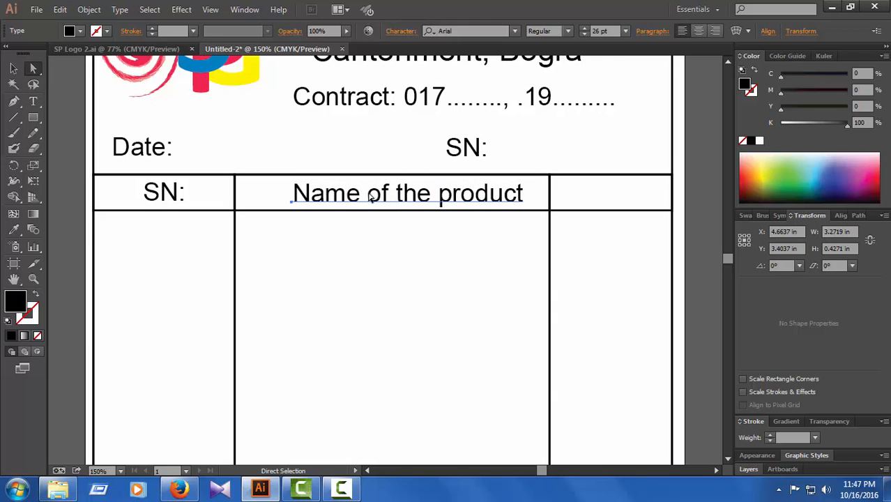
pyautogui.press('Left')
pyautogui.press('Left')
pyautogui.press('Left')
pyautogui.press('Left')
pyautogui.press('Left')
pyautogui.press('Left')
pyautogui.press('Left')
pyautogui.press('Left')
pyautogui.press('Left')
pyautogui.press('Left')
pyautogui.press('Up')
pyautogui.press('Up')
# Step: Add the text "Taka" in 26 pt Arial at the third column's header cell
pyautogui.click(33, 101)
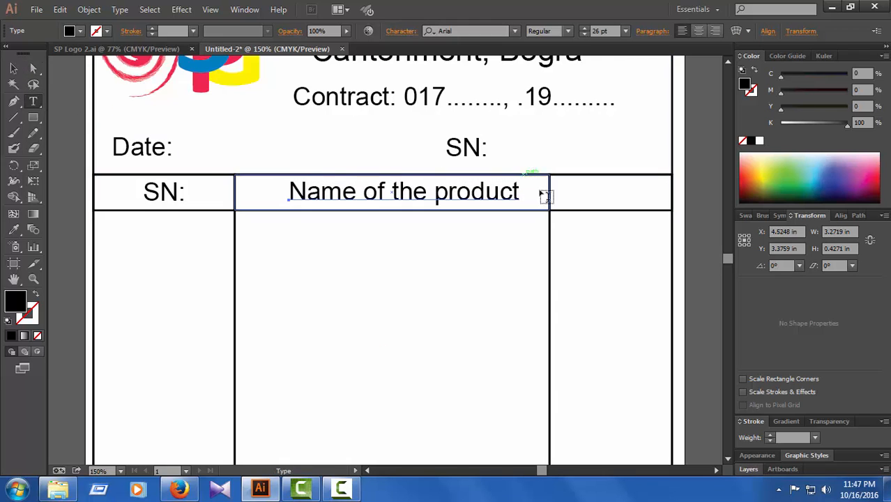
pyautogui.click(600, 205)
pyautogui.write('Taka')
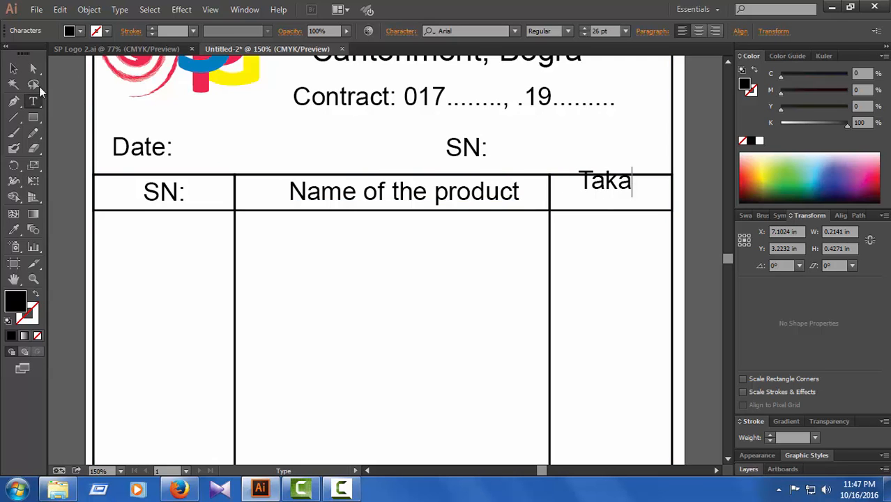
# Step: Nudge the "Taka" label down to about Y 3.40 in, inside the third column's header cell
pyautogui.click(34, 71)
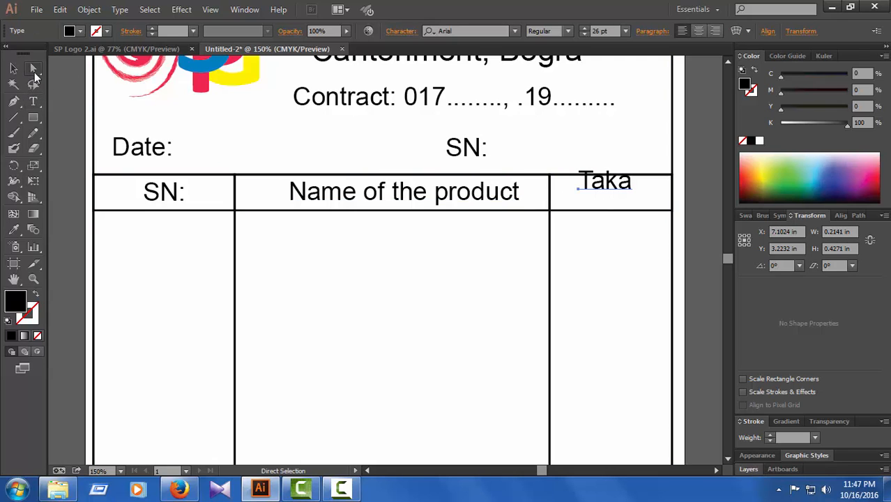
pyautogui.press('Down')
pyautogui.press('Down')
pyautogui.press('Down')
pyautogui.press('Down')
pyautogui.press('Down')
pyautogui.press('Down')
pyautogui.press('Down')
pyautogui.press('Down')
pyautogui.press('Down')
pyautogui.press('Down')
pyautogui.press('Down')
pyautogui.press('Down')
pyautogui.press('Down')
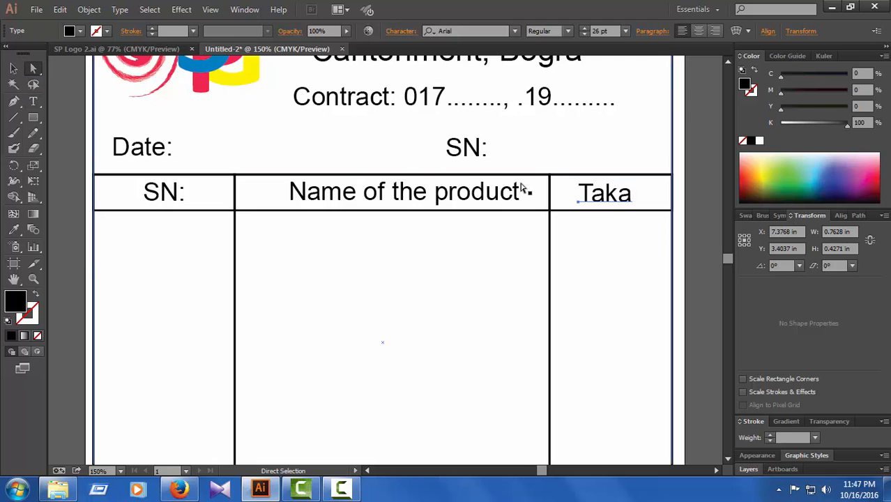
pyautogui.click(695, 234)
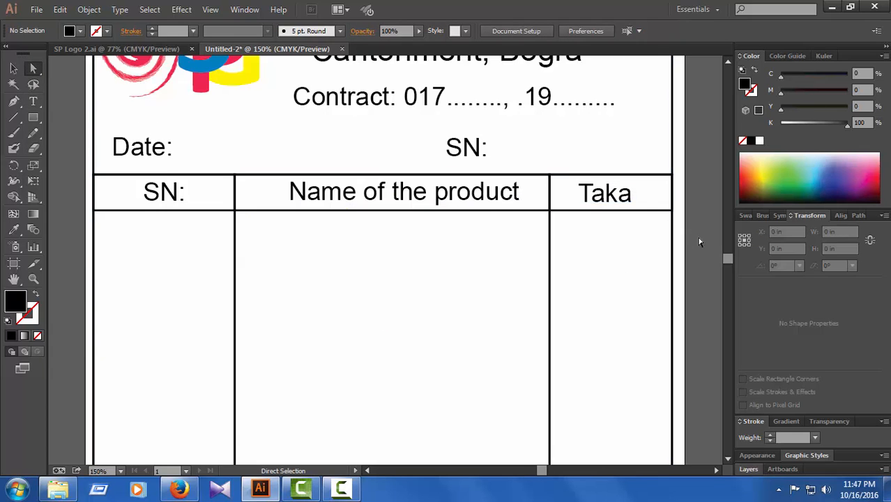
# Step: Add the text "In words:" in 26 pt Arial below the table's first column, in the footer area
pyautogui.scroll(-1, 700, 242)
pyautogui.hotkey('ctrl', '0')
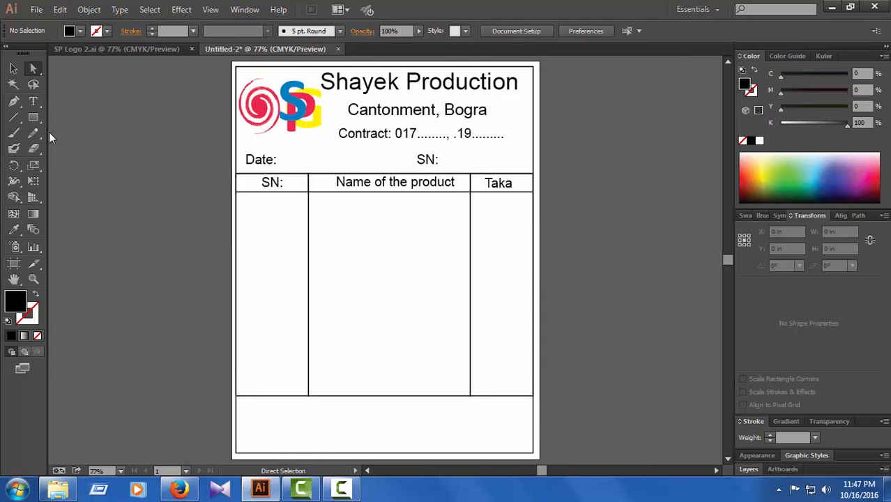
pyautogui.click(32, 103)
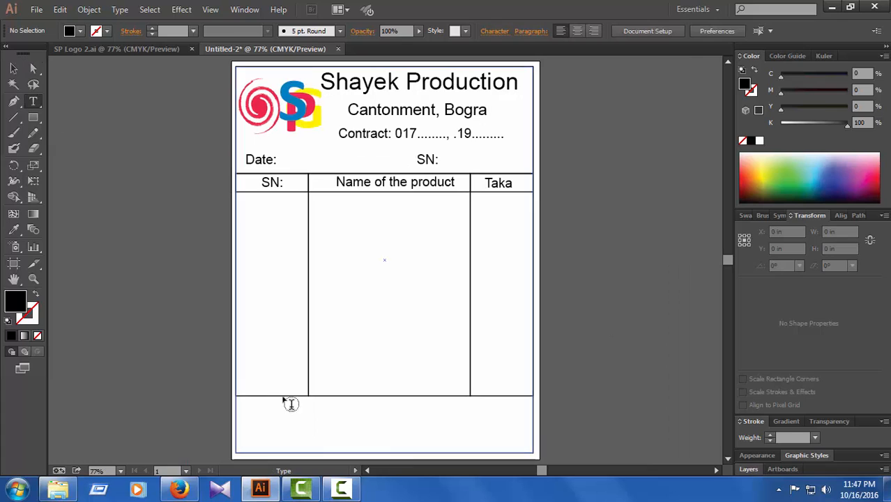
pyautogui.click(251, 419)
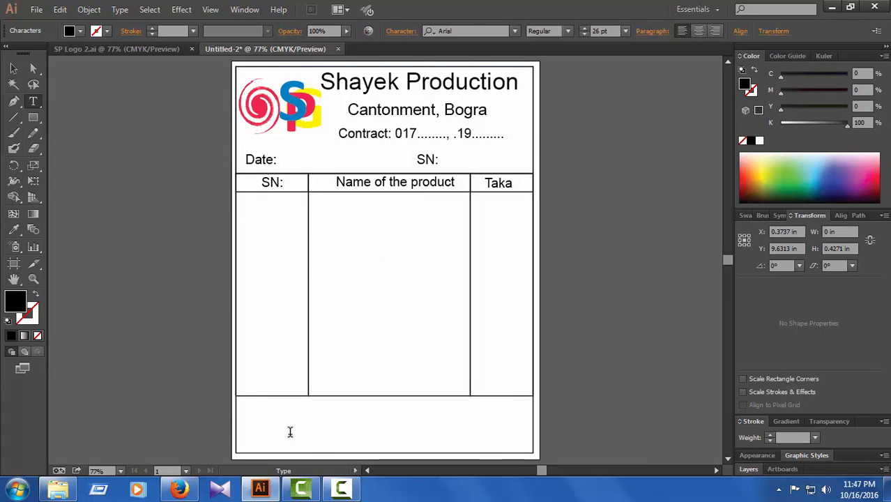
pyautogui.write('In wor')
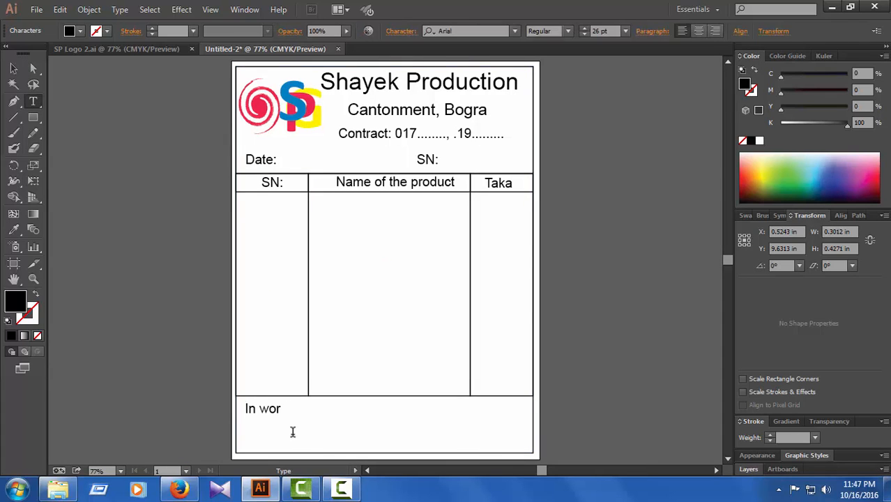
pyautogui.write('ds:')
pyautogui.click(32, 69)
pyautogui.click(248, 259)
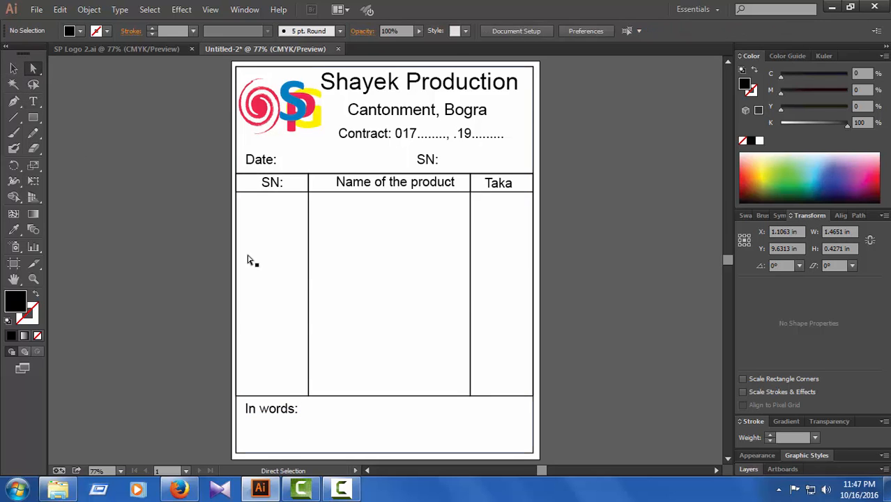
# Step: Add the text "Signature:" in 26 pt Arial near the lower-right corner of the form's footer area
pyautogui.click(33, 105)
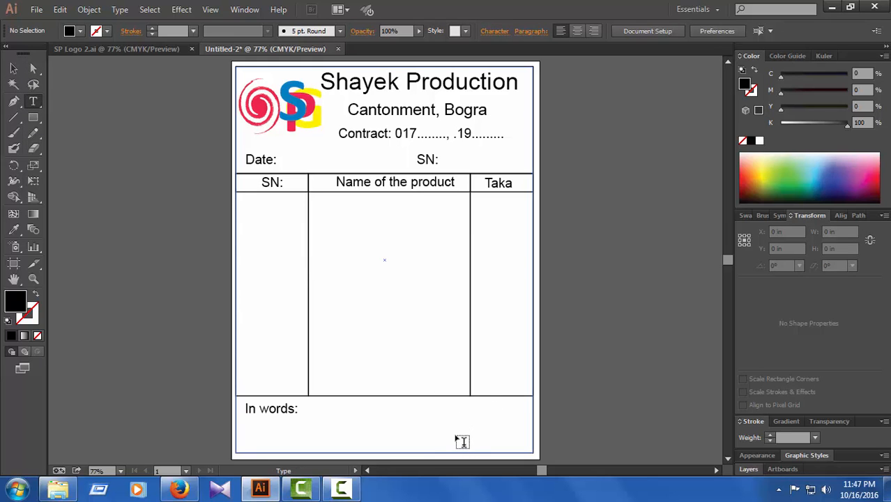
pyautogui.click(458, 441)
pyautogui.write('Sig')
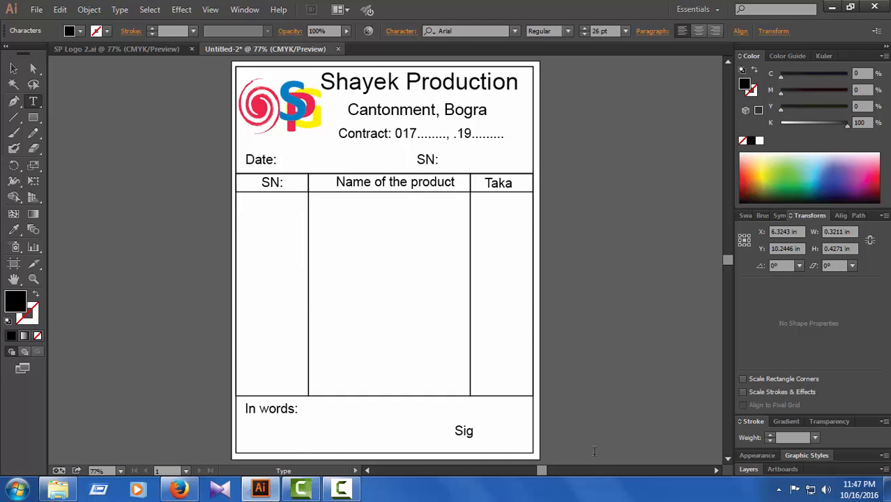
pyautogui.write('n ati')
pyautogui.press('BackSpace')
pyautogui.write('ut')
pyautogui.write('rer')
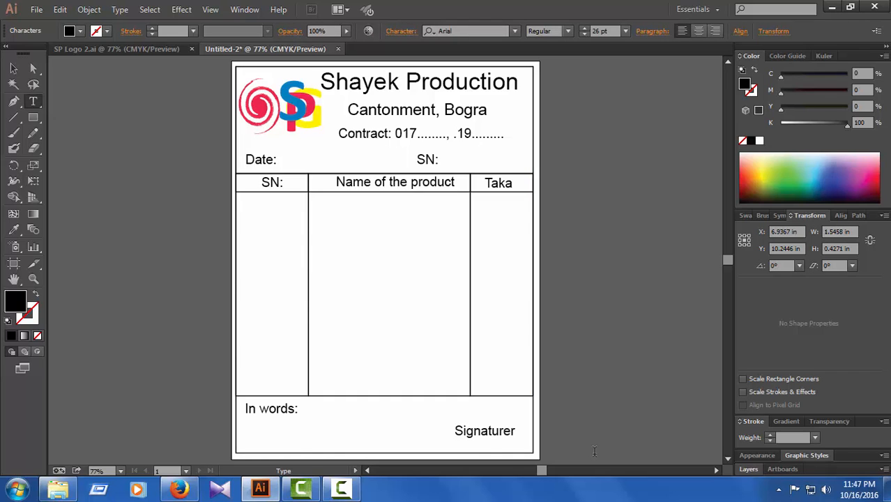
pyautogui.press('BackSpace')
pyautogui.press('Return')
pyautogui.write(':')
pyautogui.press('BackSpace')
pyautogui.press('Escape')
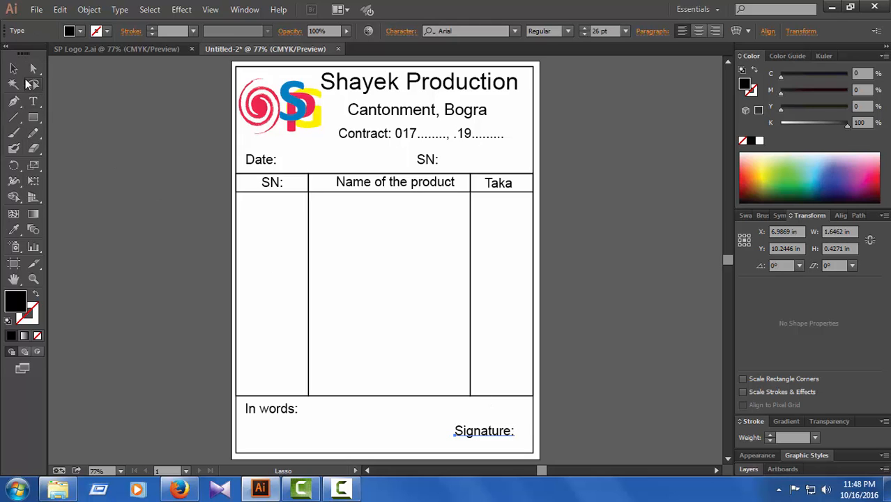
# Step: Nudge the "Signature:" label down and right to about X 7.17 in, Y 10.59 in, close to the border's lower-right corner
pyautogui.press('Down')
pyautogui.press('Down')
pyautogui.press('Down')
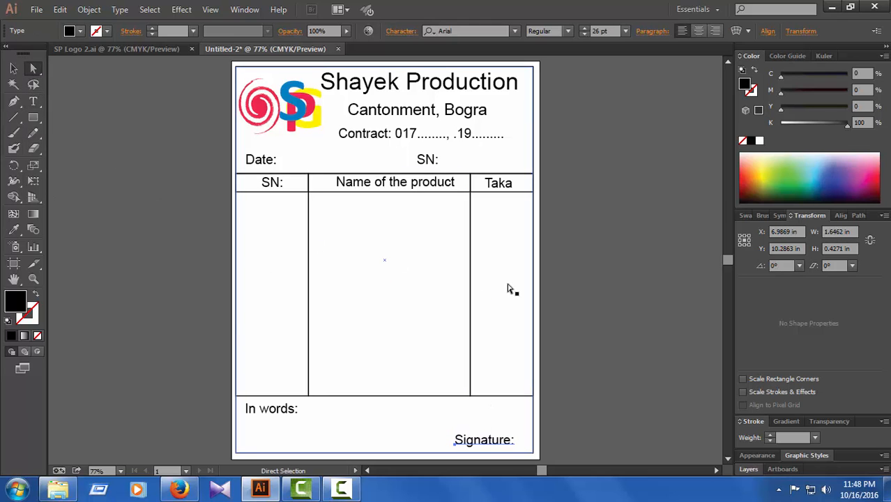
pyautogui.press('Right')
pyautogui.press('Right')
pyautogui.press('Right')
pyautogui.press('Right')
pyautogui.press('Right')
pyautogui.press('Right')
pyautogui.press('Right')
pyautogui.press('Right')
pyautogui.press('Right')
pyautogui.press('Right')
pyautogui.press('Right')
pyautogui.press('Right')
pyautogui.press('Right')
pyautogui.press('Down')
pyautogui.press('Down')
pyautogui.press('Down')
pyautogui.press('Down')
pyautogui.press('Down')
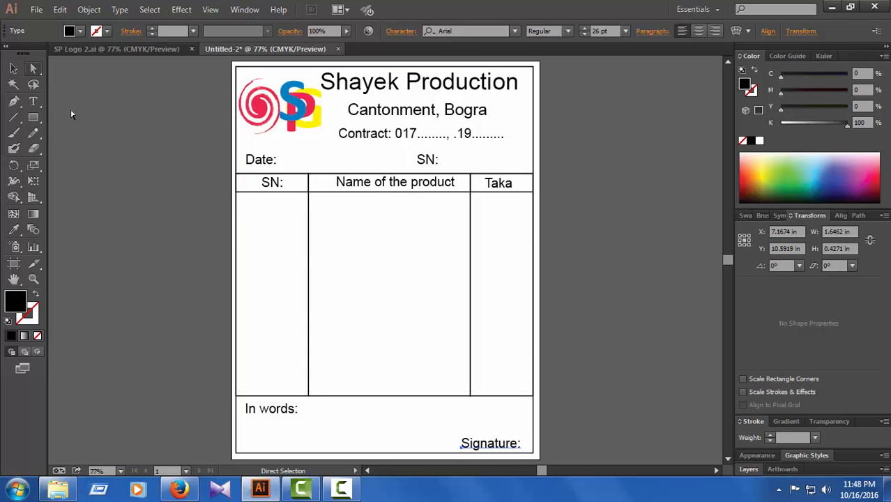
pyautogui.click(110, 242)
# Step: Draw a horizontal line about 1.72 in long just above the "Signature:" label and give it a 1 pt black stroke
pyautogui.click(13, 117)
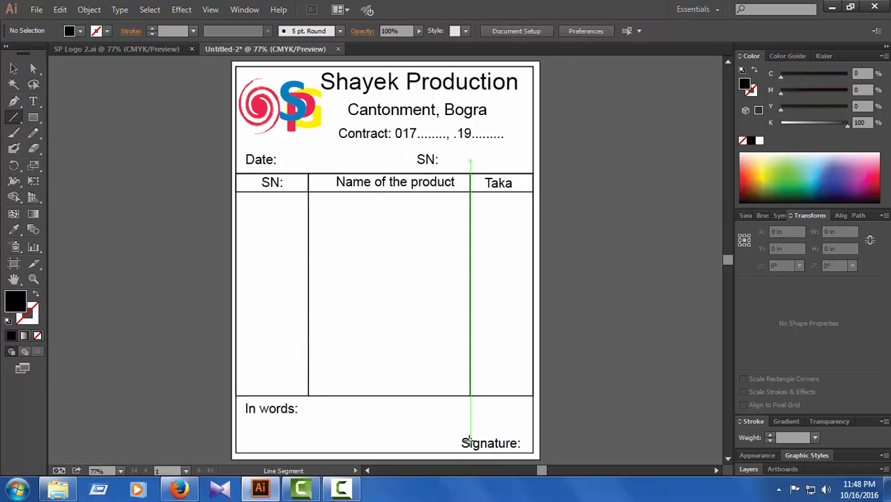
pyautogui.moveTo(461, 436); pyautogui.dragTo(525, 435)
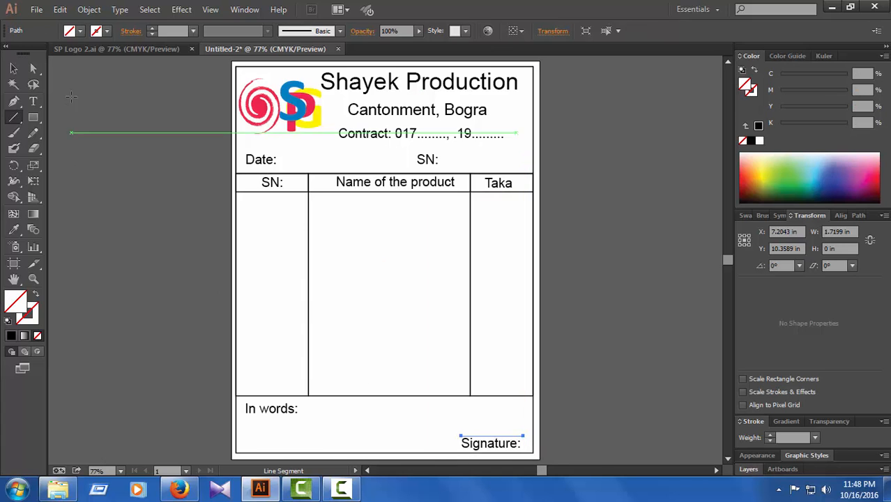
pyautogui.hotkey('ctrl', 'shift', 'a')
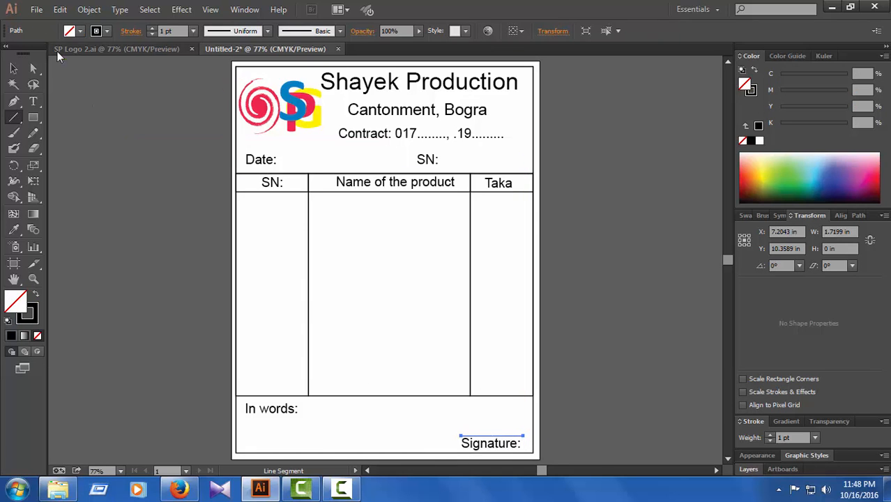
pyautogui.press('a')
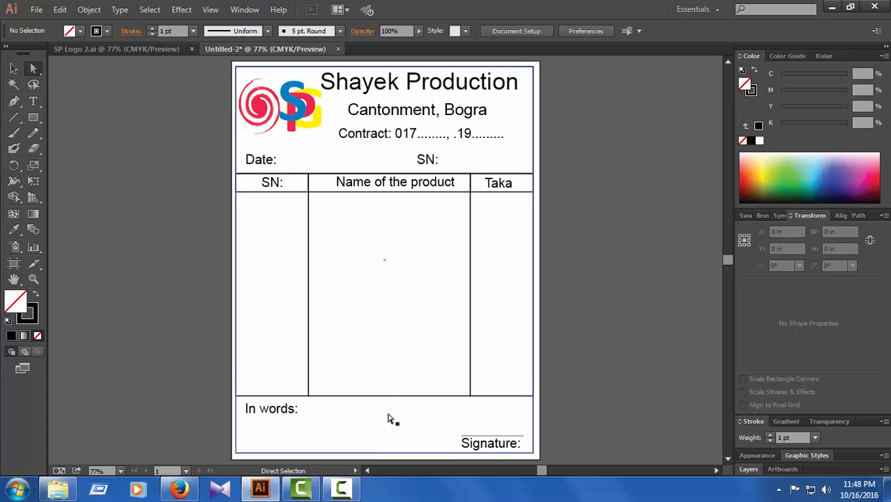
# Step: Draw a rectangle about 1.74 × 0.38 in directly below the "Taka" column as the total box
pyautogui.press('t')
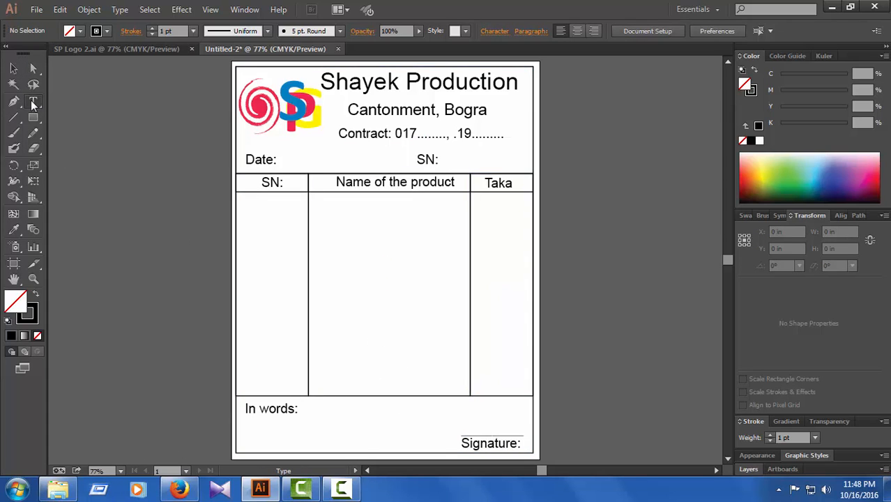
pyautogui.press('m')
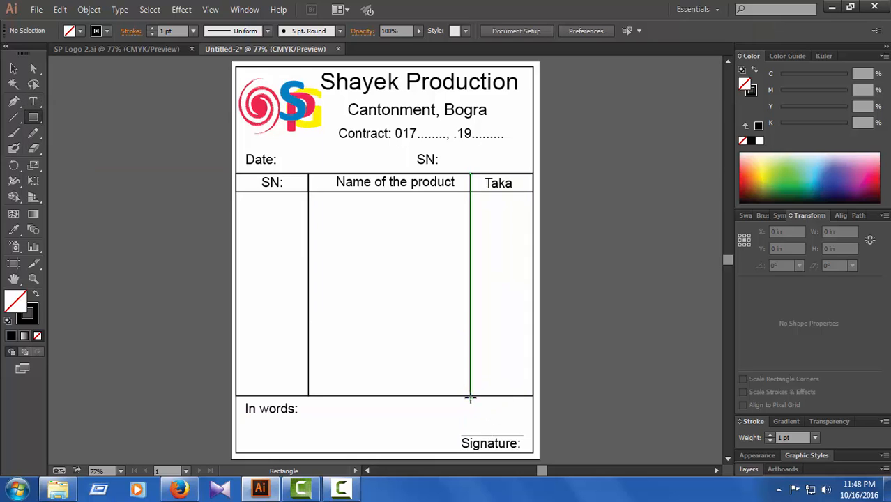
pyautogui.moveTo(470, 394); pyautogui.dragTo(533, 408)
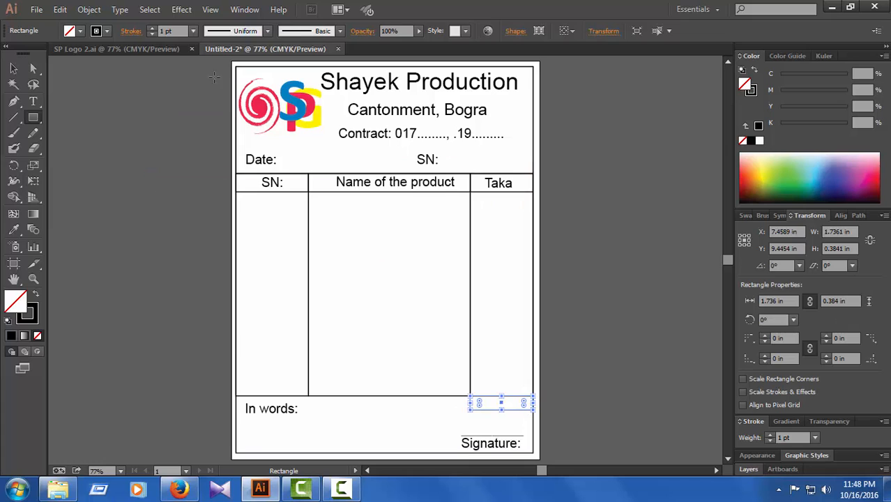
pyautogui.click(32, 68)
pyautogui.click(410, 446)
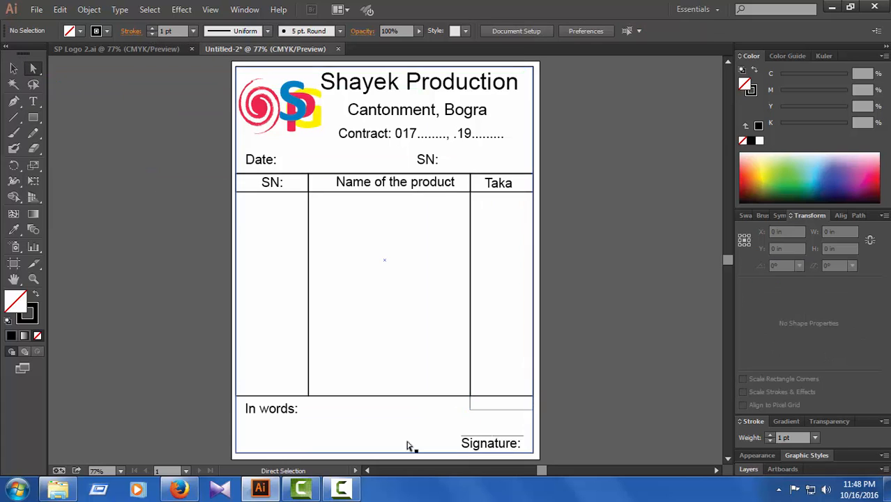
pyautogui.click(33, 117)
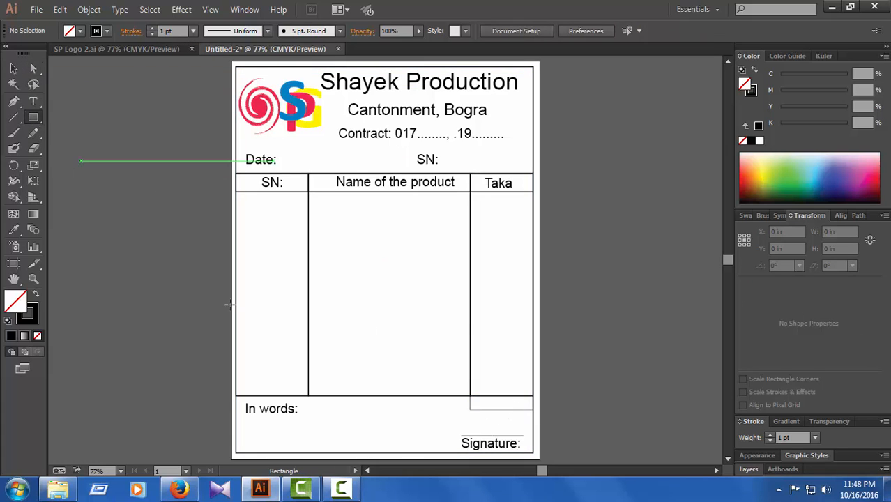
pyautogui.click(394, 404)
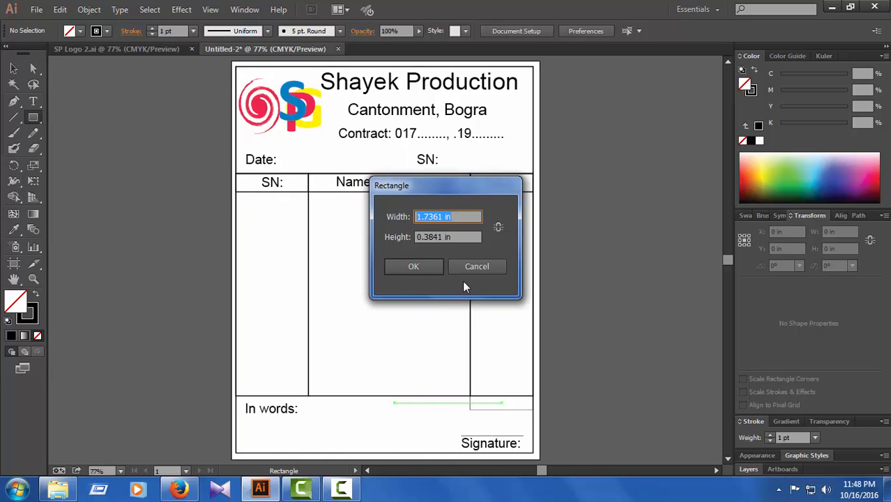
pyautogui.click(416, 268)
# Step: Add the text "Total:" in 26 pt Arial below the middle column, to the left of the total box
pyautogui.press('t')
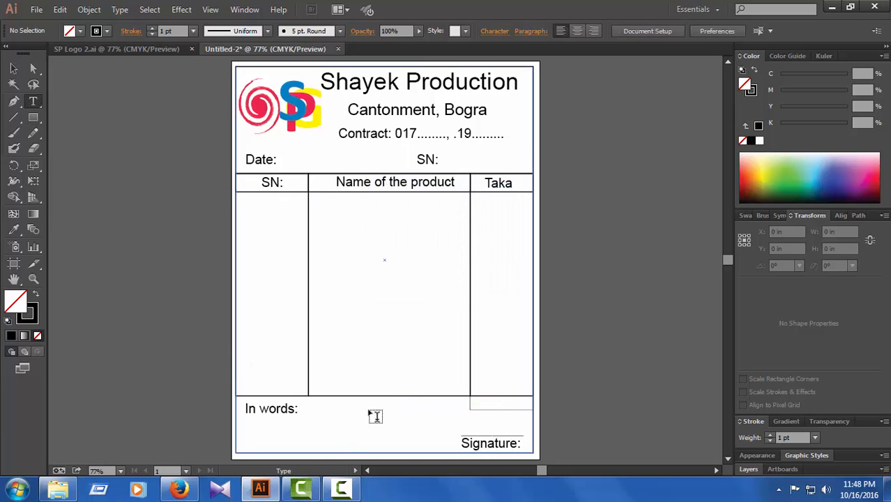
pyautogui.click(415, 414)
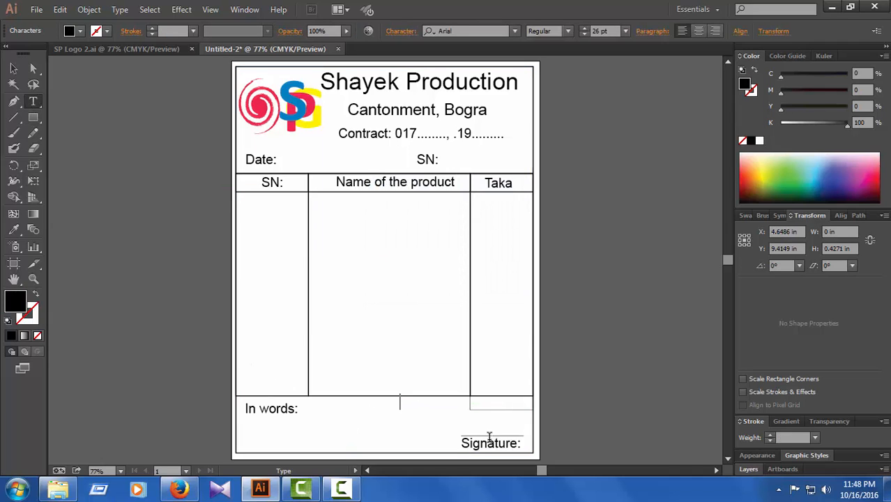
pyautogui.write('Total:')
# Step: Nudge the "Total:" label right and down to about Y 9.54 in, closer to the total box
pyautogui.click(33, 67)
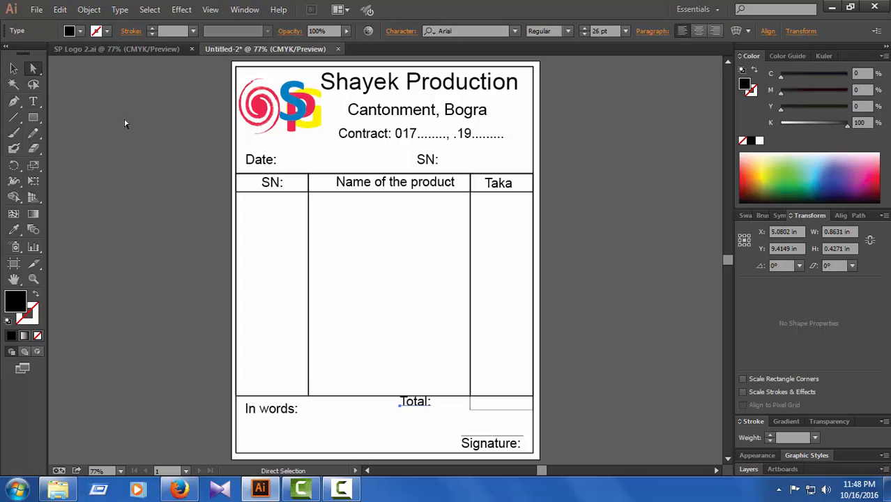
pyautogui.press('Right')
pyautogui.press('Right')
pyautogui.press('Right')
pyautogui.press('Right')
pyautogui.press('Right')
pyautogui.press('Right')
pyautogui.press('Right')
pyautogui.press('Right')
pyautogui.press('Right')
pyautogui.press('Right')
pyautogui.press('Right')
pyautogui.press('Right')
pyautogui.press('Right')
pyautogui.press('Right')
pyautogui.press('Right')
pyautogui.press('Right')
pyautogui.press('Right')
pyautogui.press('Right')
pyautogui.press('Right')
pyautogui.press('Right')
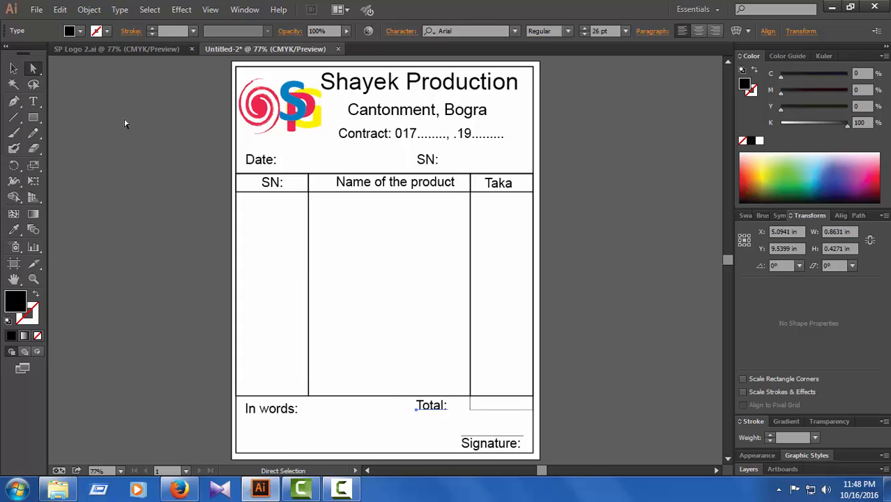
# Step: Nudge the "Total:" label right and slightly up to about X 6.00 in, Y 9.53 in, right beside the total box
pyautogui.press('Right')
pyautogui.press('Right')
pyautogui.press('Right')
pyautogui.press('Right')
pyautogui.press('Right')
pyautogui.press('Right')
pyautogui.press('Right')
pyautogui.press('Up')
pyautogui.press('Right')
pyautogui.press('Right')
pyautogui.press('Right')
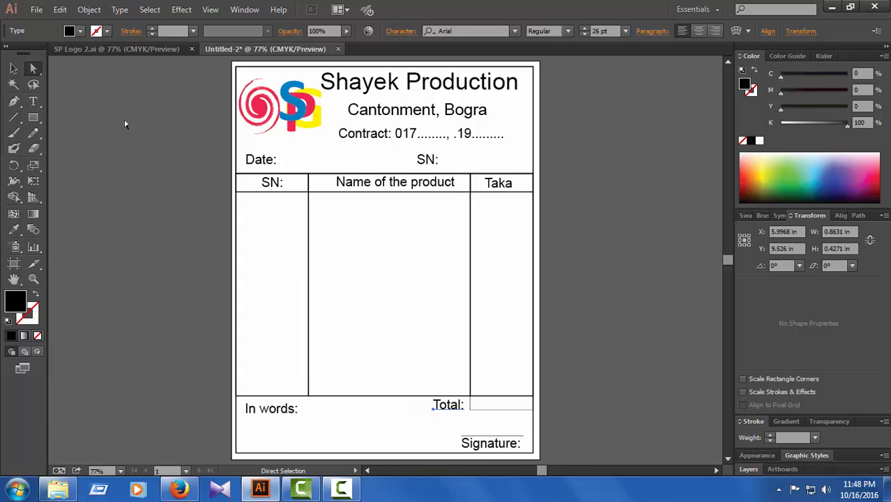
# Step: Move the "In words:" label down and left to about X 0.93 in, Y 10.02 in, near the form's left border
pyautogui.click(261, 409)
pyautogui.press('Down')
pyautogui.press('Down')
pyautogui.press('Down')
pyautogui.press('Down')
pyautogui.press('Down')
pyautogui.press('Down')
pyautogui.press('Down')
pyautogui.press('Down')
pyautogui.press('Down')
pyautogui.press('Down')
pyautogui.press('Down')
pyautogui.press('Down')
pyautogui.press('Down')
pyautogui.press('Down')
pyautogui.press('Down')
pyautogui.press('Down')
pyautogui.press('Down')
pyautogui.press('Down')
pyautogui.press('Down')
pyautogui.press('Down')
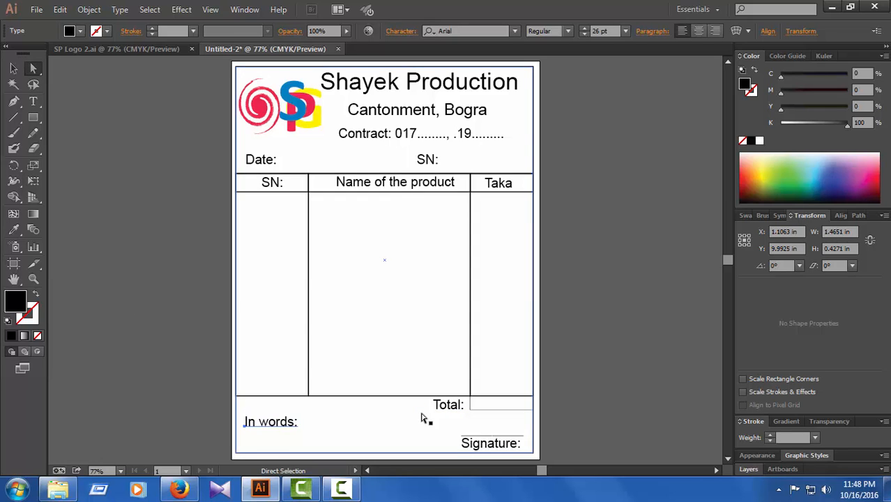
pyautogui.press('Left')
pyautogui.press('Left')
pyautogui.press('Left')
pyautogui.press('Left')
pyautogui.press('Left')
pyautogui.press('Left')
pyautogui.press('Left')
pyautogui.press('Left')
pyautogui.press('Left')
pyautogui.press('Left')
pyautogui.press('Left')
pyautogui.press('Left')
pyautogui.press('Left')
pyautogui.press('Left')
pyautogui.press('Down')
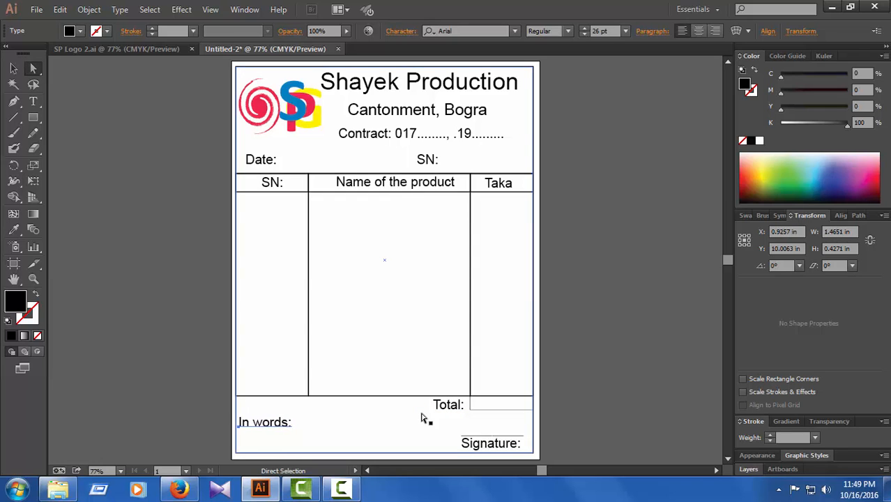
pyautogui.press('Down')
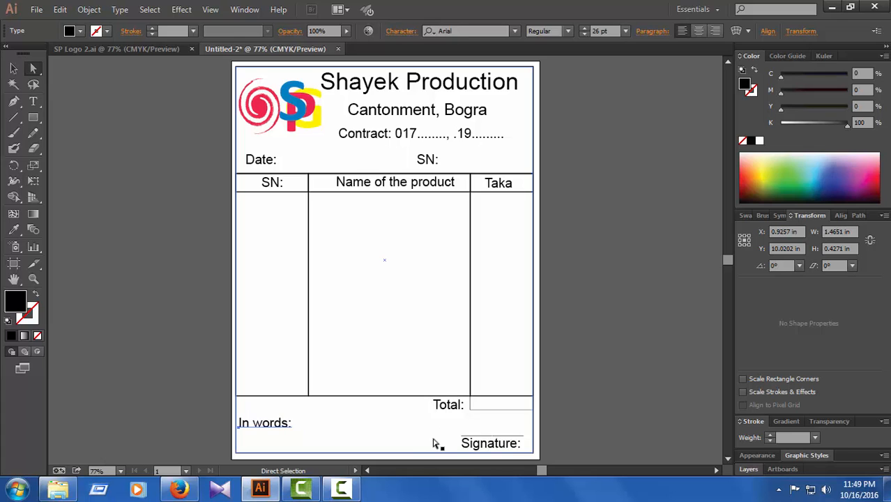
pyautogui.click(620, 417)
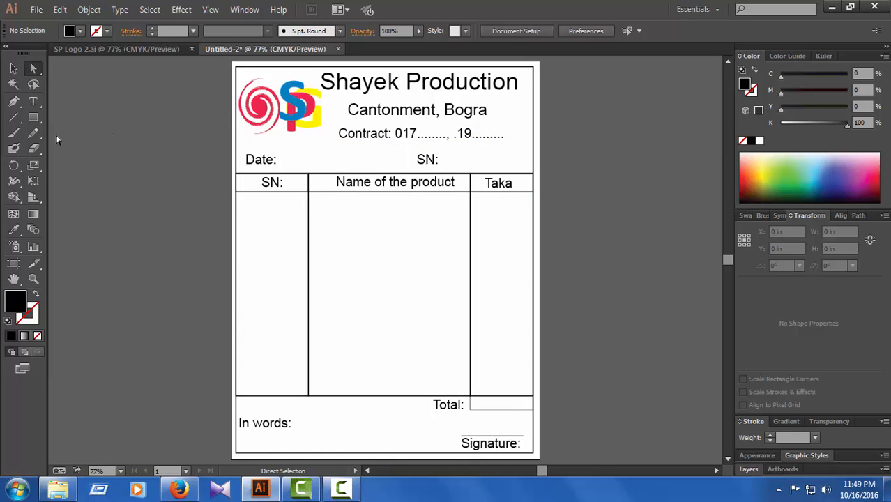
# Step: Correct the prefix of the second placeholder number in the header's "Contract:" line to 019
pyautogui.doubleClick(468, 140)
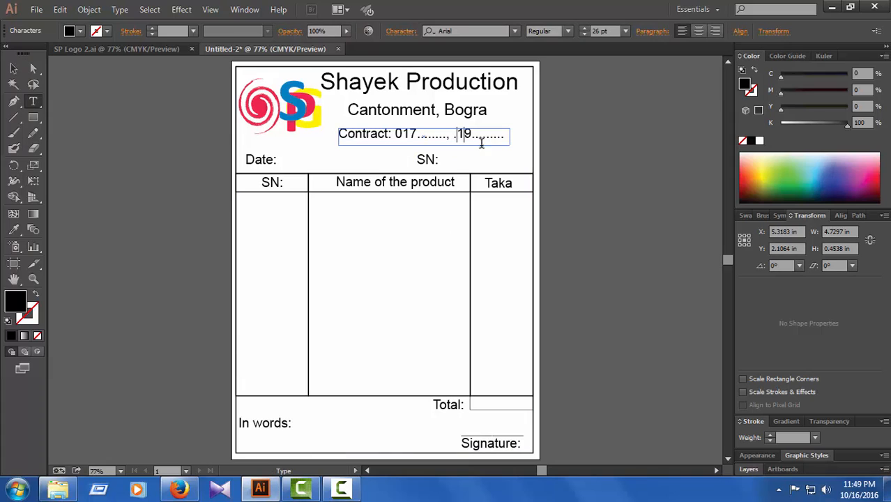
pyautogui.press('BackSpace')
pyautogui.press('BackSpace')
pyautogui.write('0')
pyautogui.click(32, 67)
pyautogui.click(593, 203)
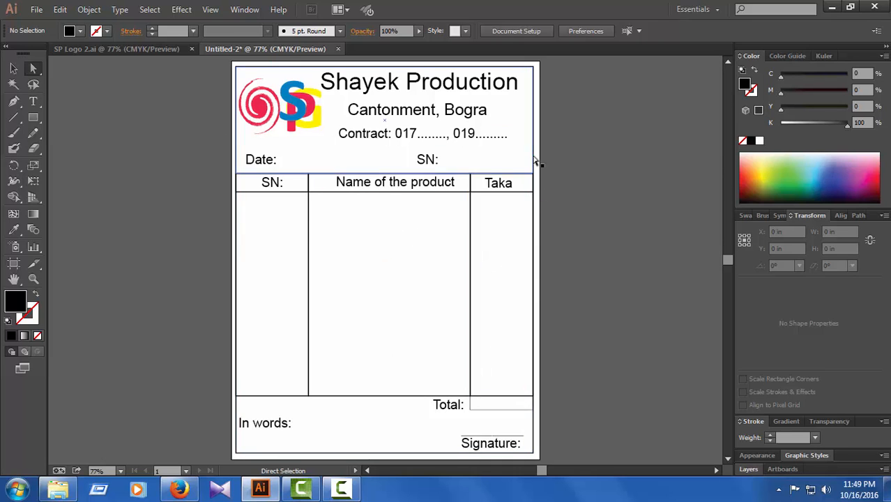
pyautogui.scroll(-1, 628, 339)
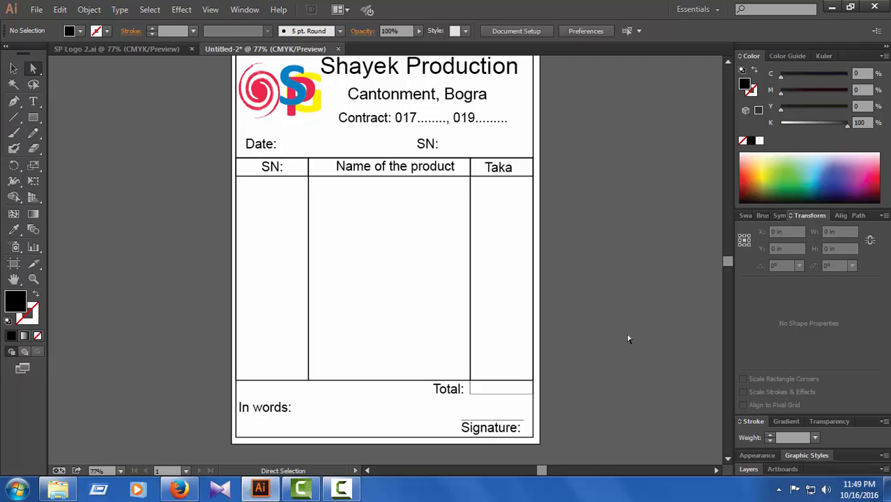
pyautogui.scroll(2, 628, 339)
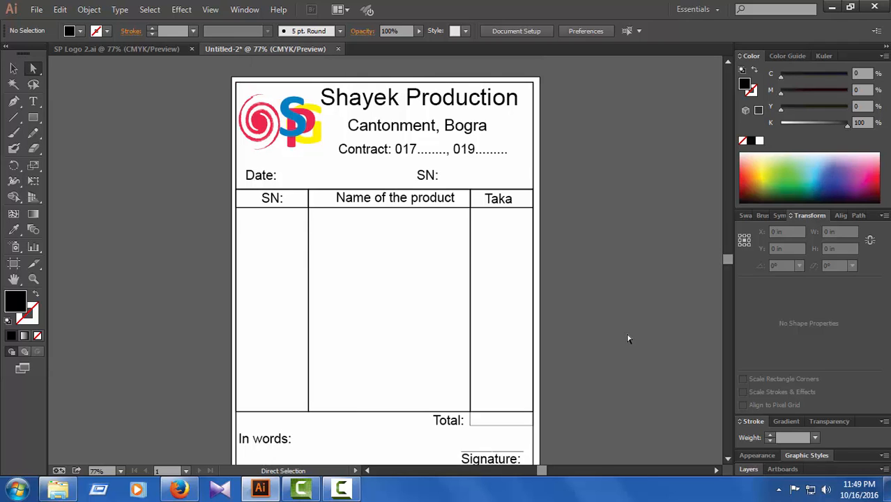